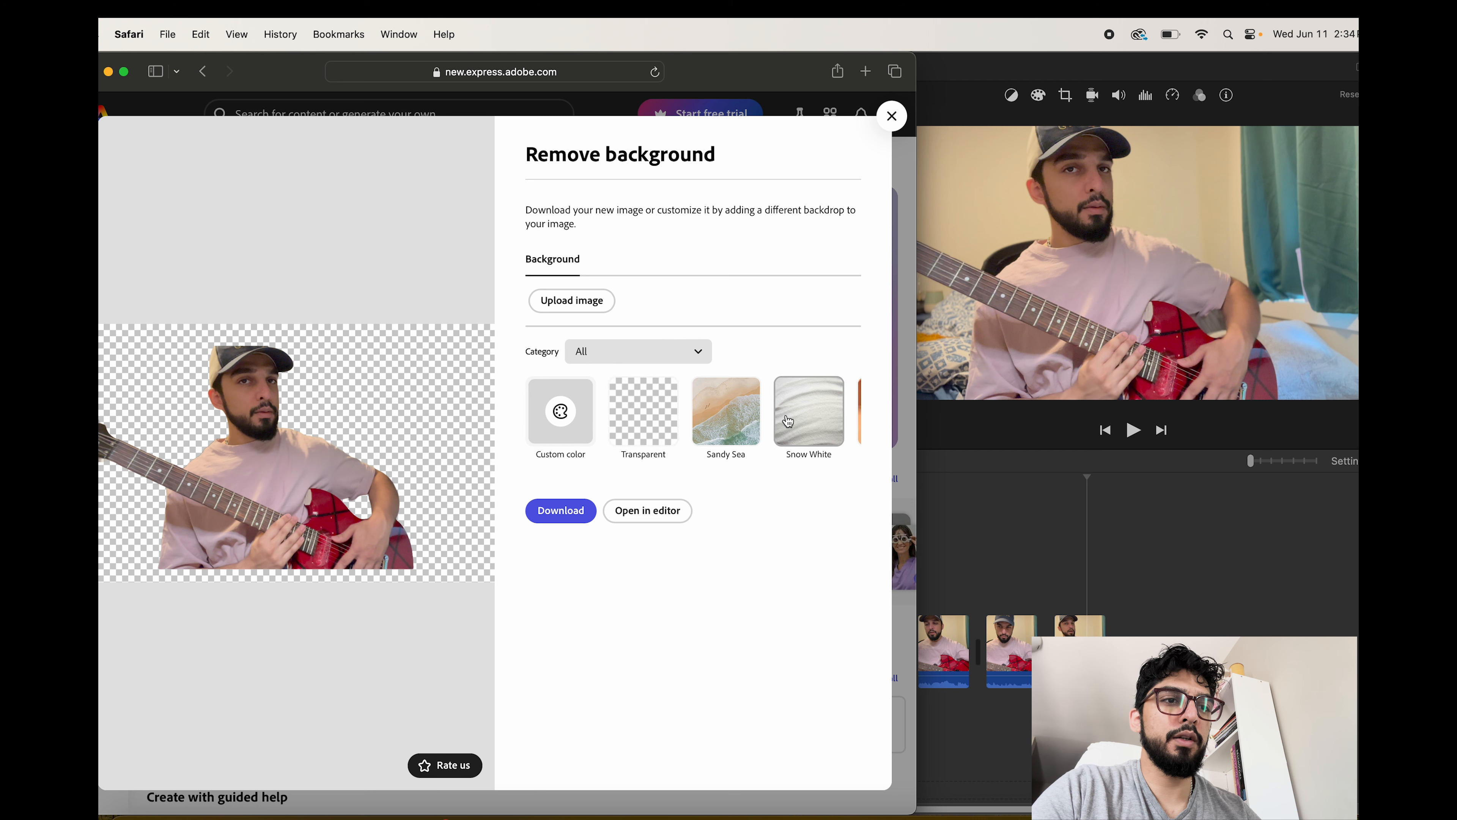
Try several preset backdrops behind the guitarist cut-out, including Cosmetic, Cotton Candy, Floret Square and Endless White
scroll(788, 422, "right", 5)
left_click(688, 430)
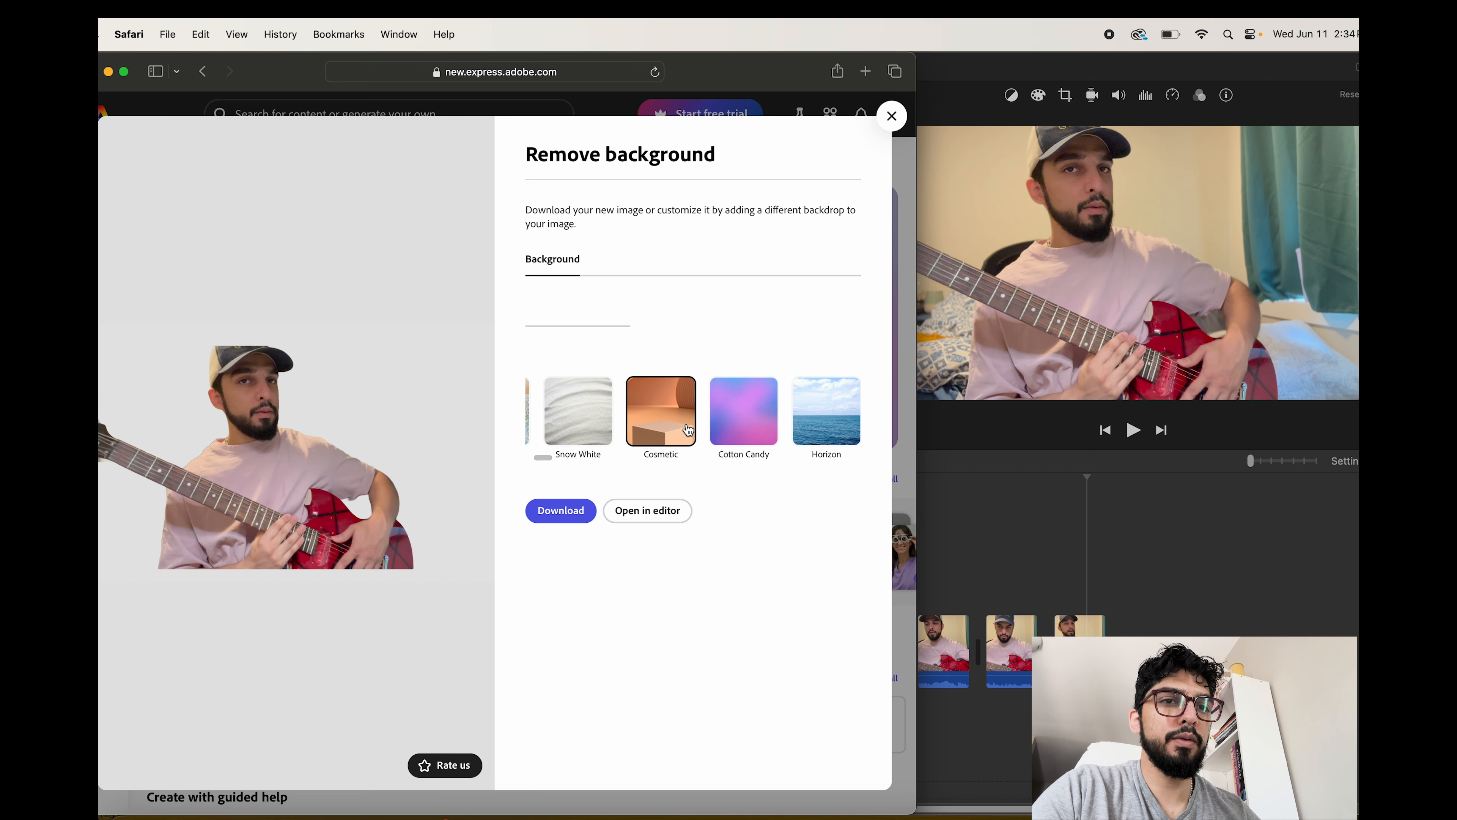
left_click(767, 434)
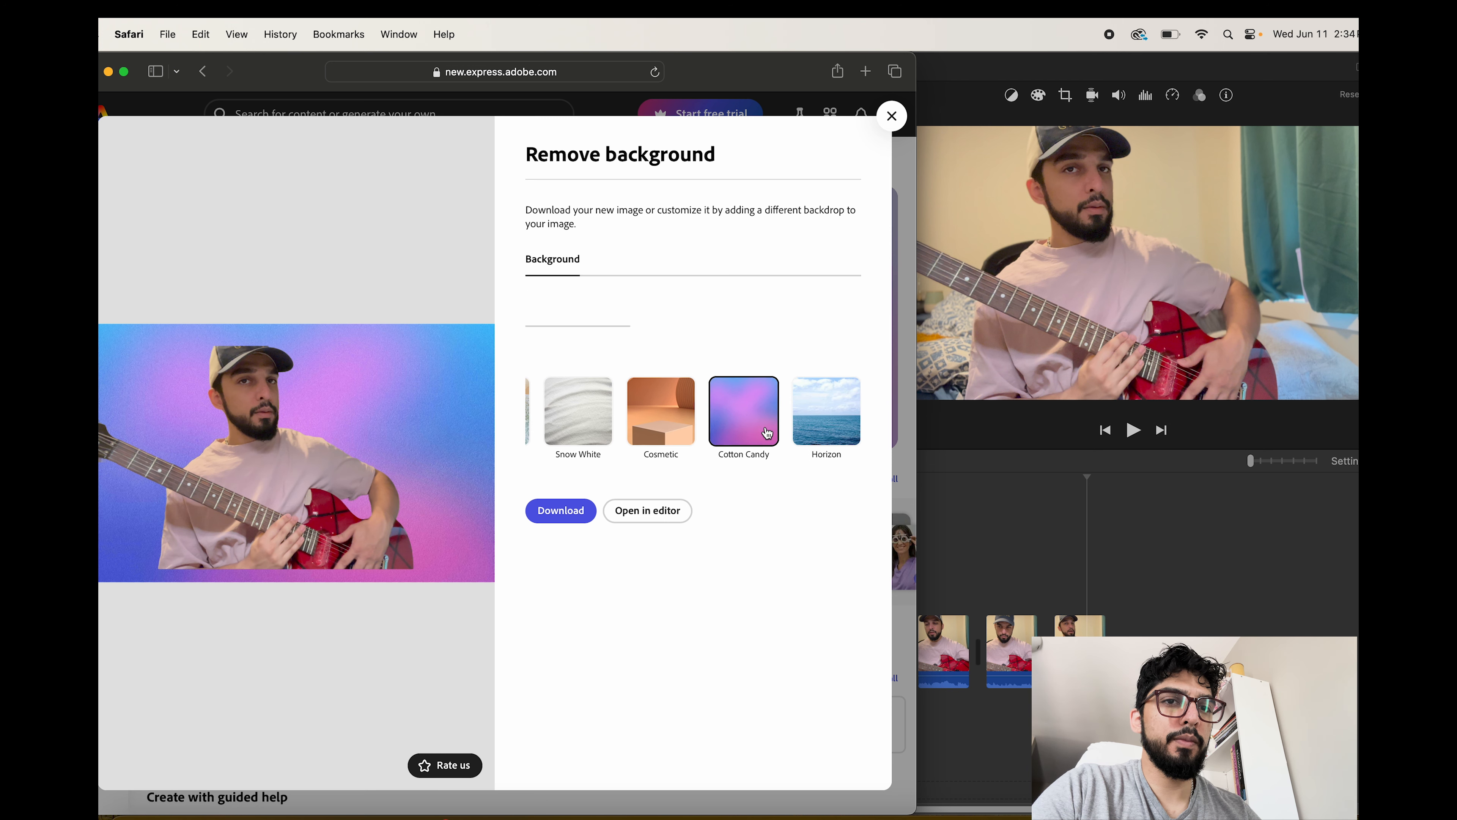
scroll(737, 442, "right", 3)
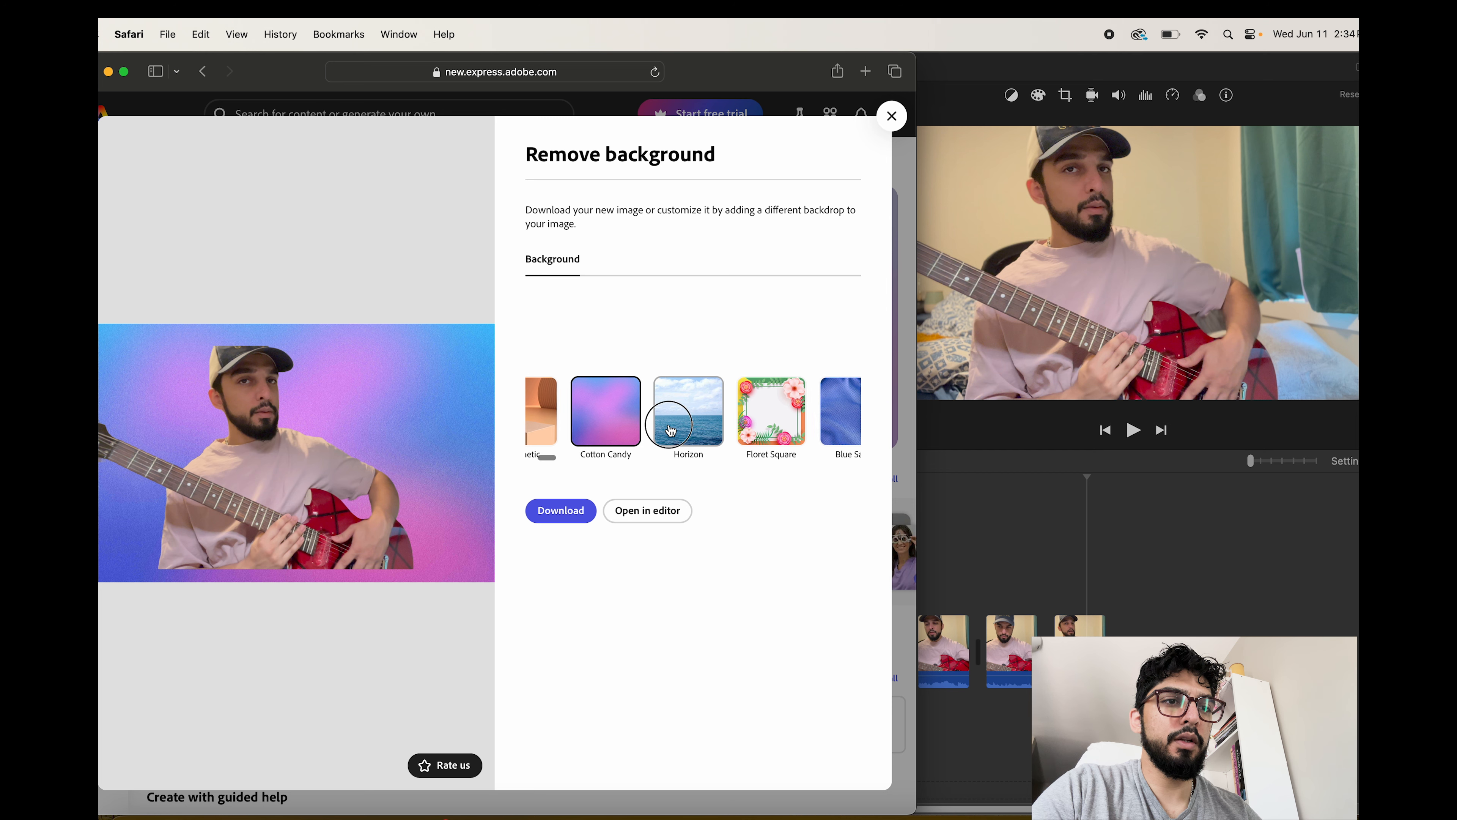
left_click(668, 428)
left_click(765, 437)
scroll(740, 436, "right", 3)
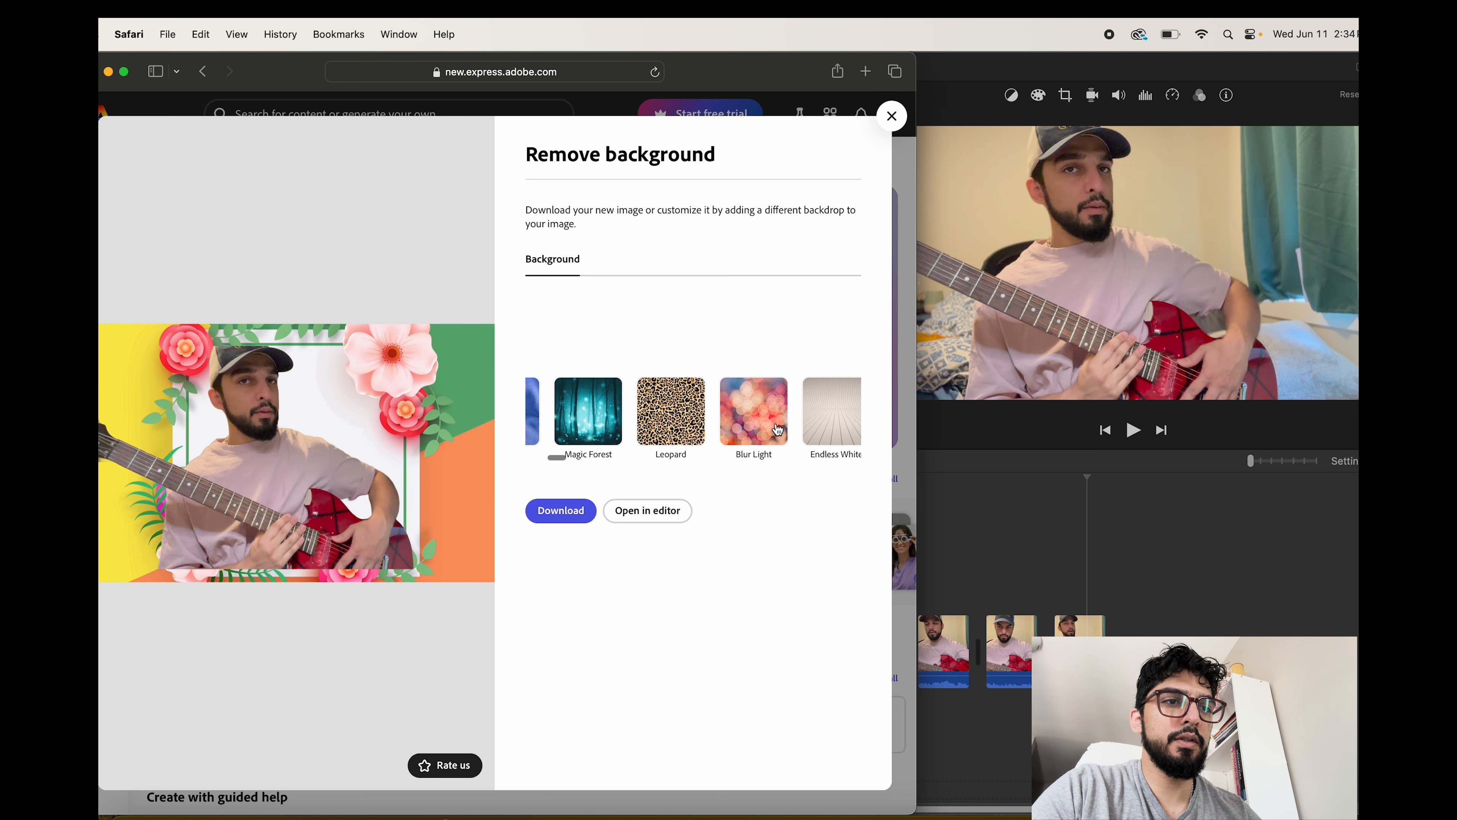
left_click(725, 433)
left_click(813, 428)
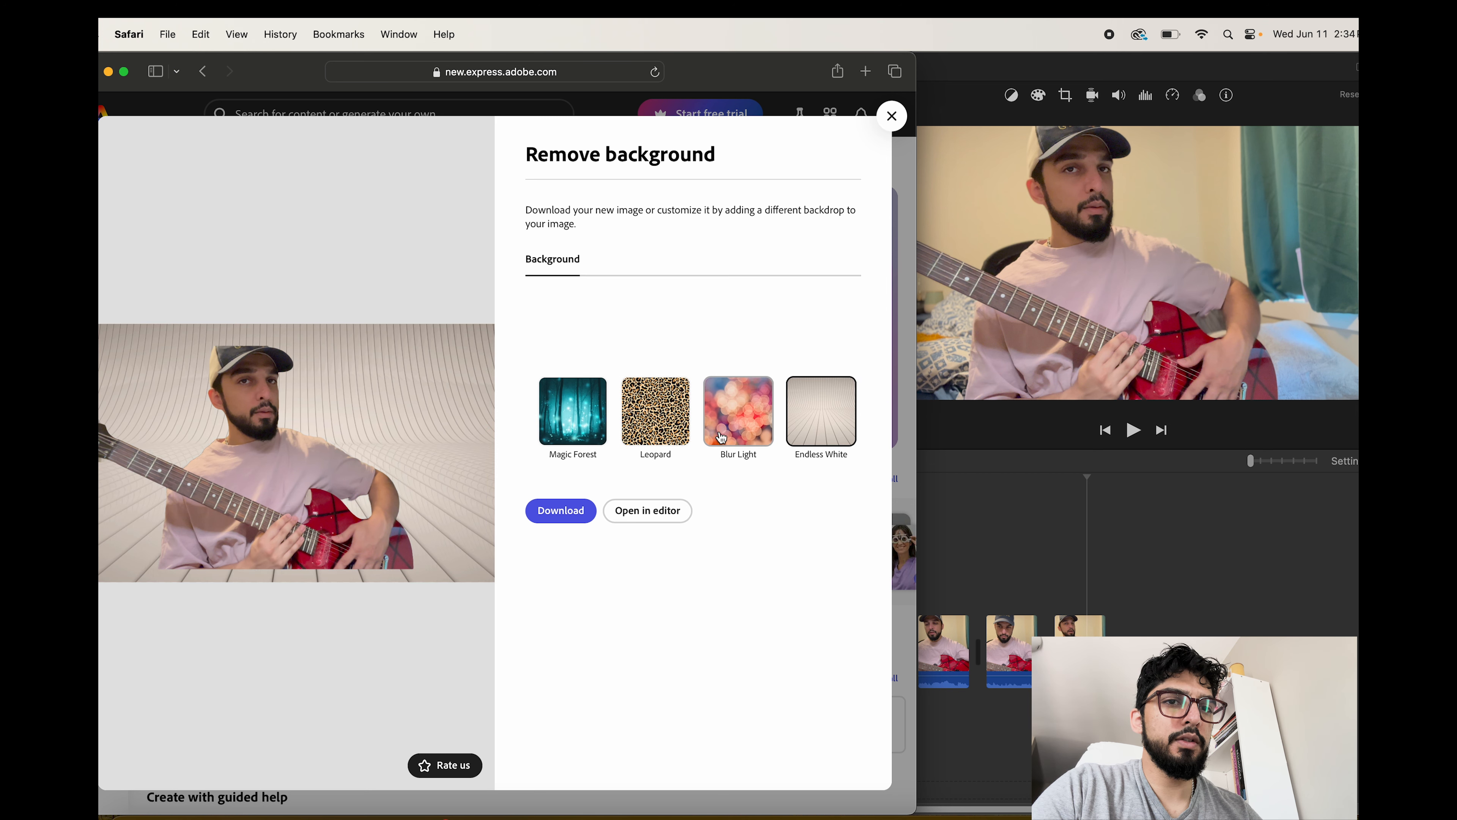
Set the cut-out's background to Transparent, download the image with site downloads allowed, and leave the background remover
scroll(722, 438, "left", 5)
left_click(643, 416)
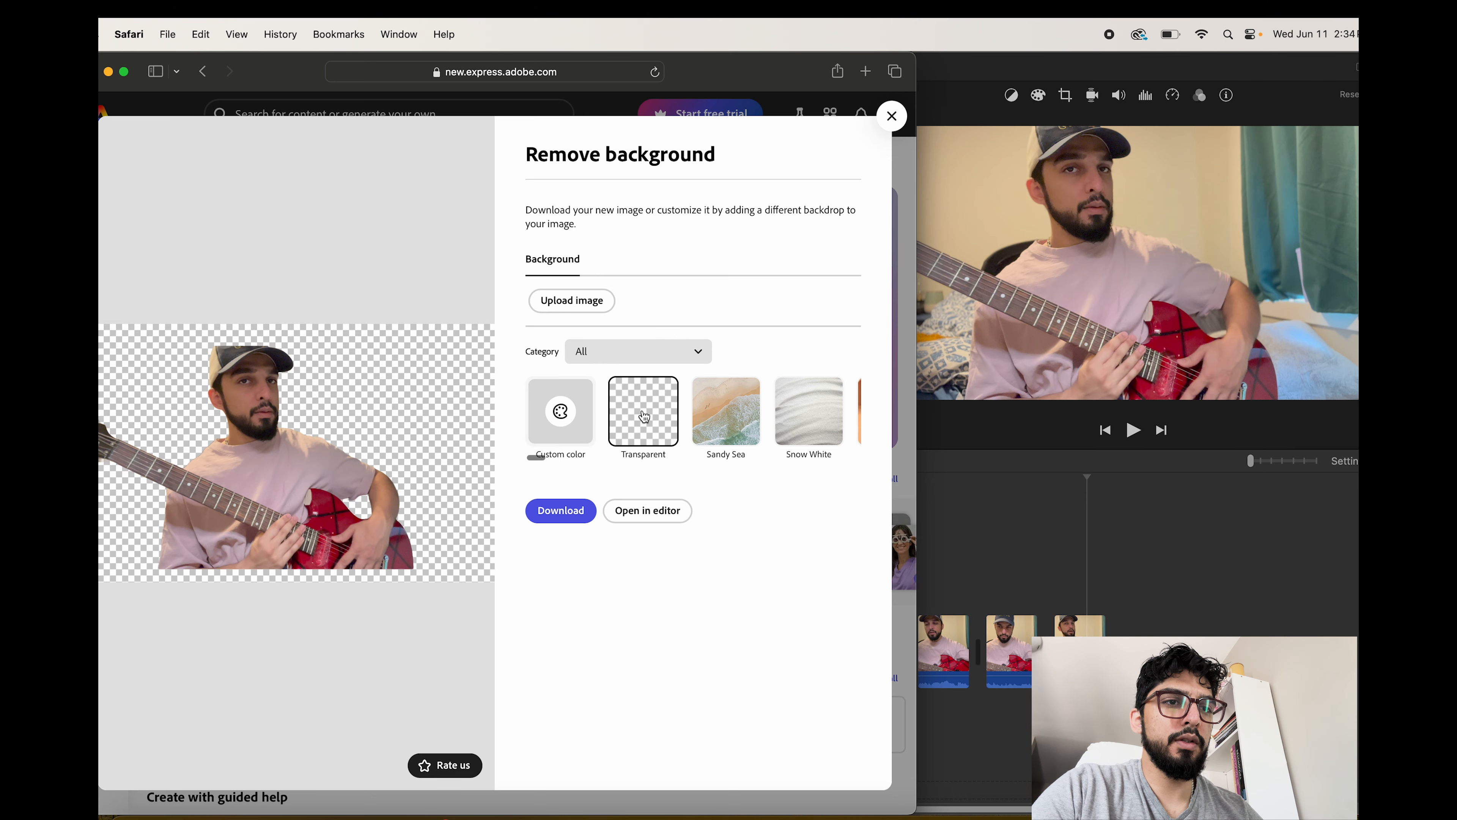
left_click(576, 516)
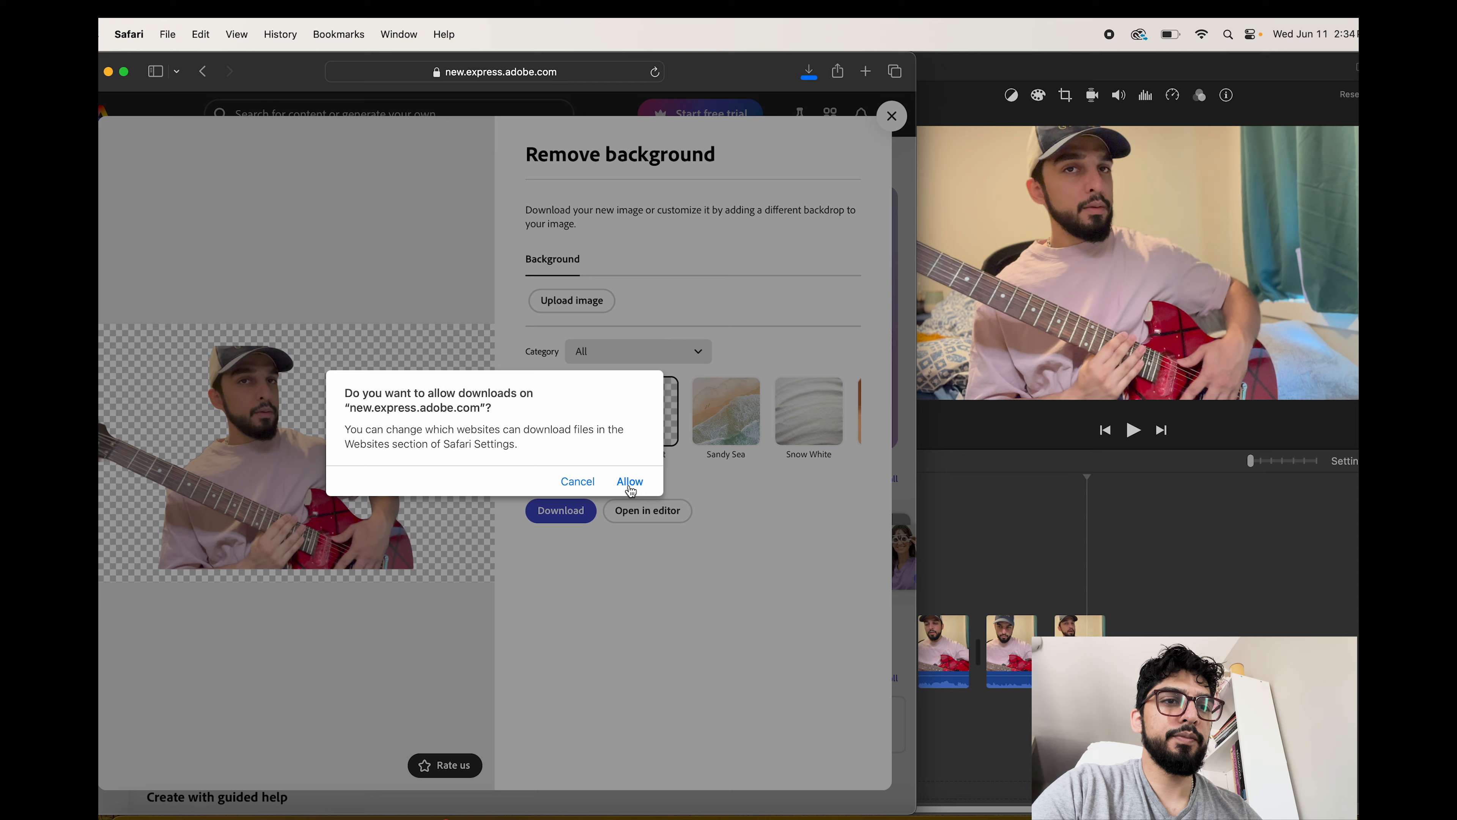
left_click(630, 485)
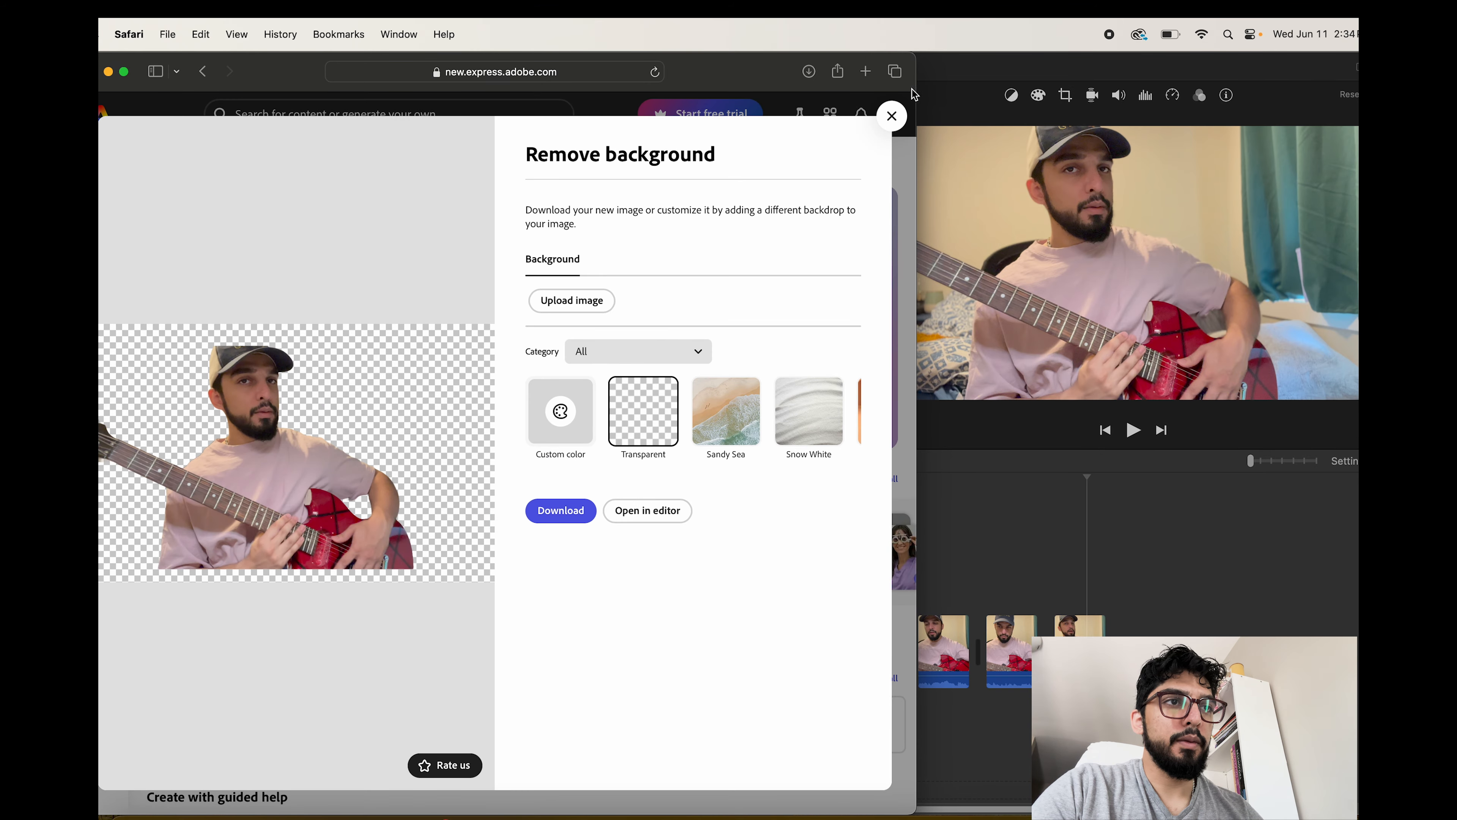
left_click(889, 118)
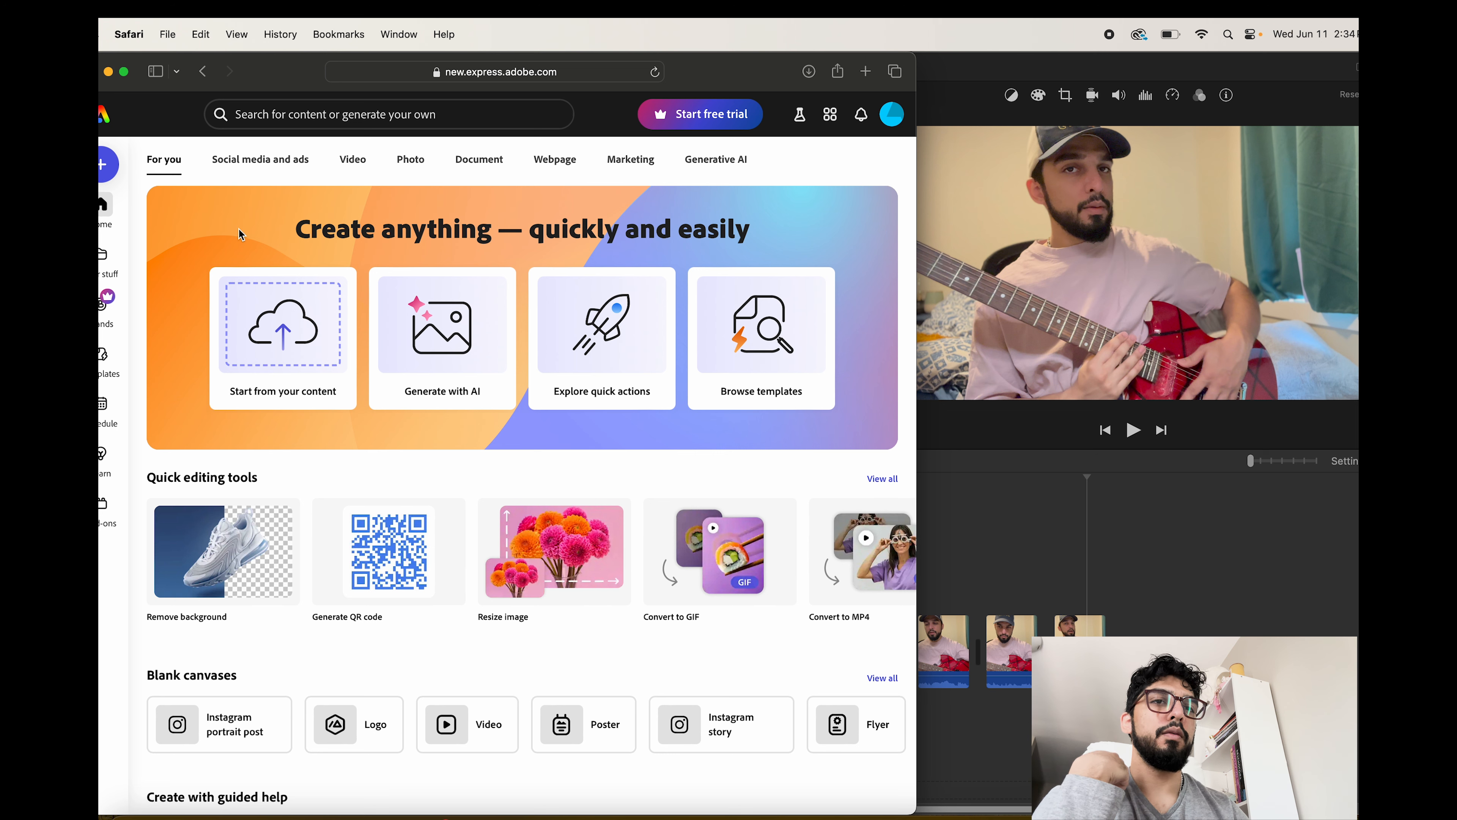
Search for "thumb" and start a blank project from the YouTube thumbnail suggestion, dismissing the search tip
left_click(441, 117)
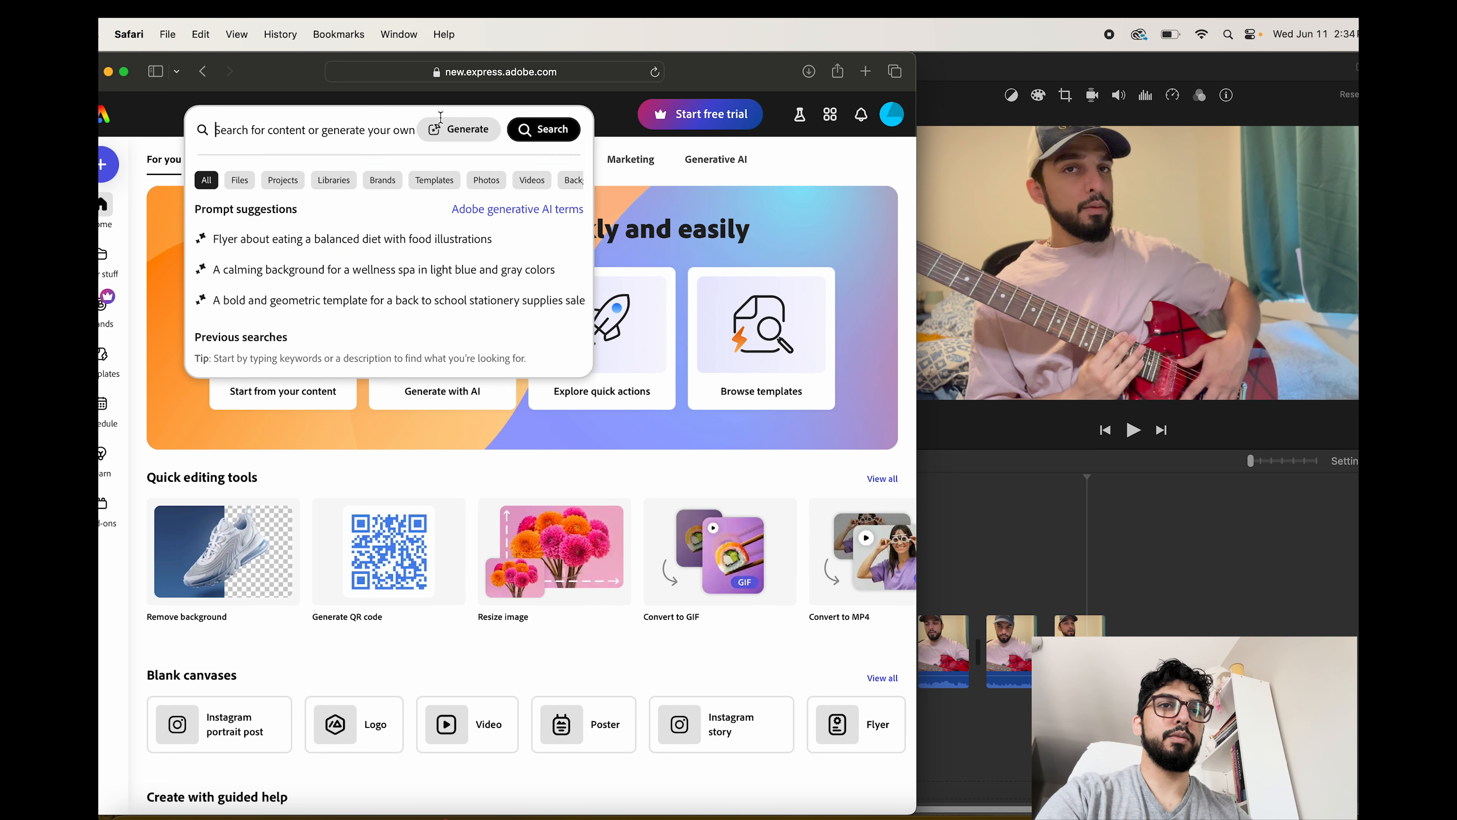
type("thumb")
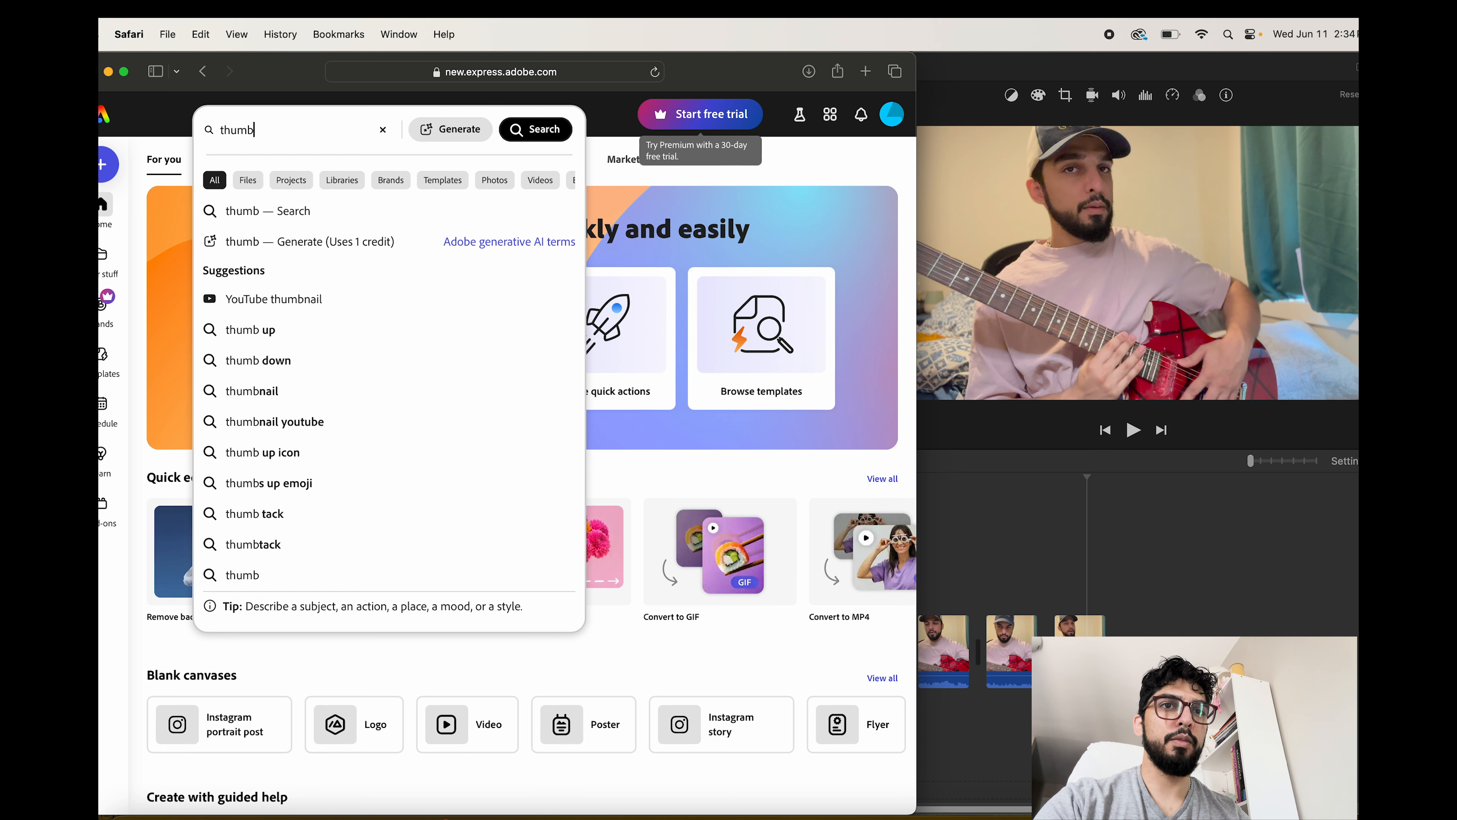
left_click(252, 296)
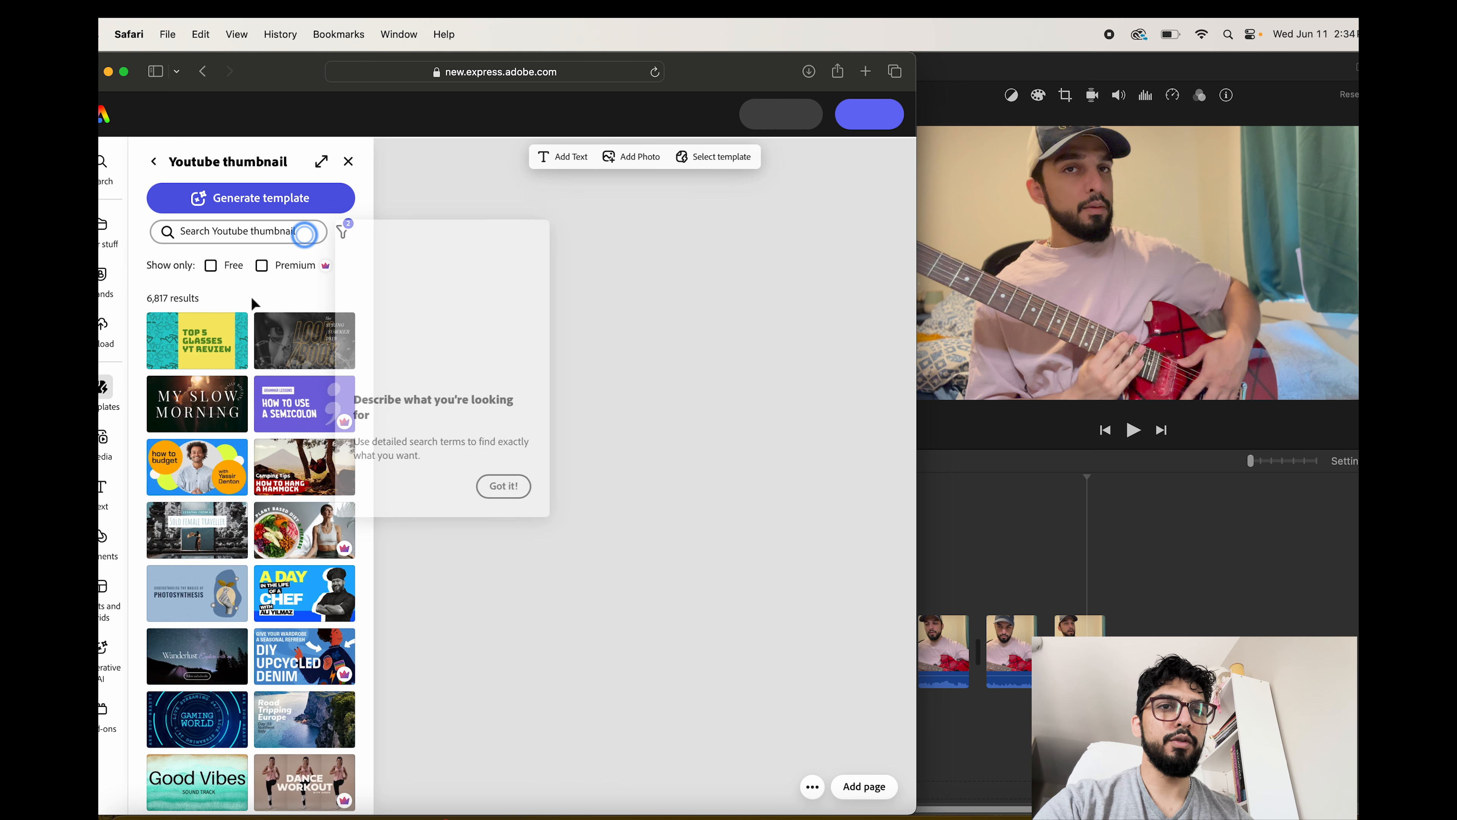
left_click(506, 485)
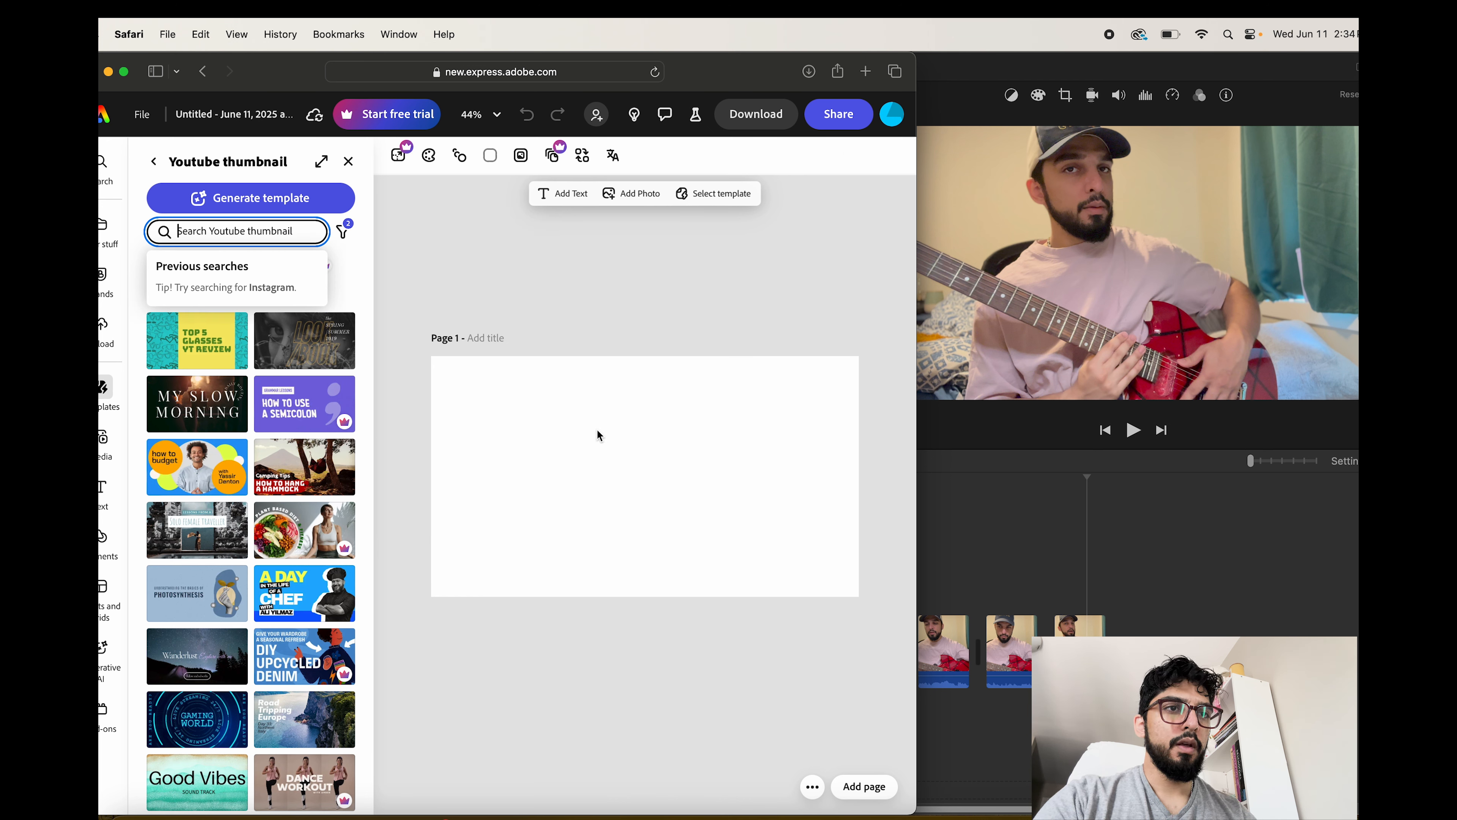
Upload the guitarist screenshot PNG from the Downloads folder as a photo on the blank thumbnail page
left_click(629, 198)
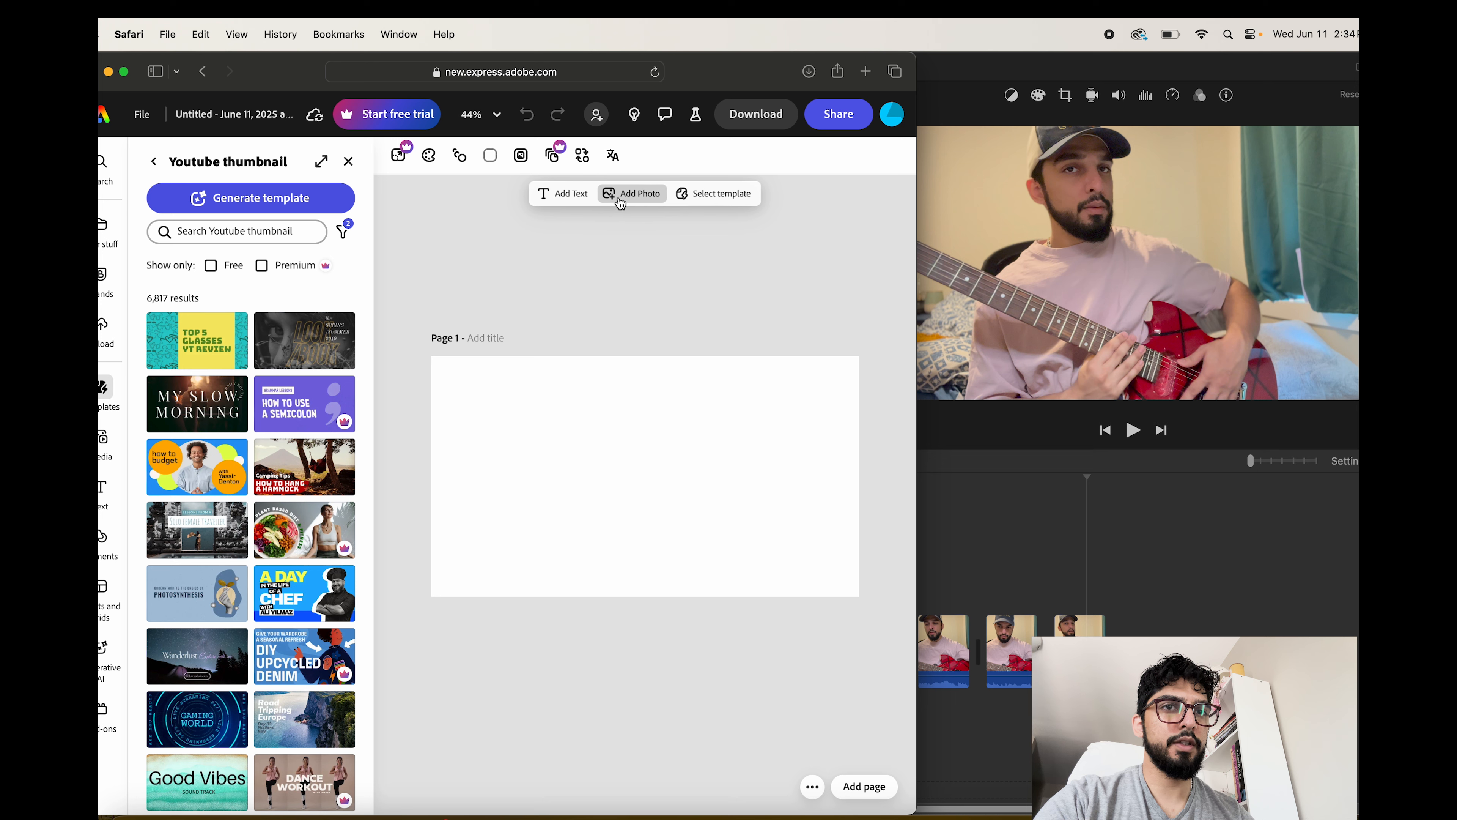
left_click(631, 198)
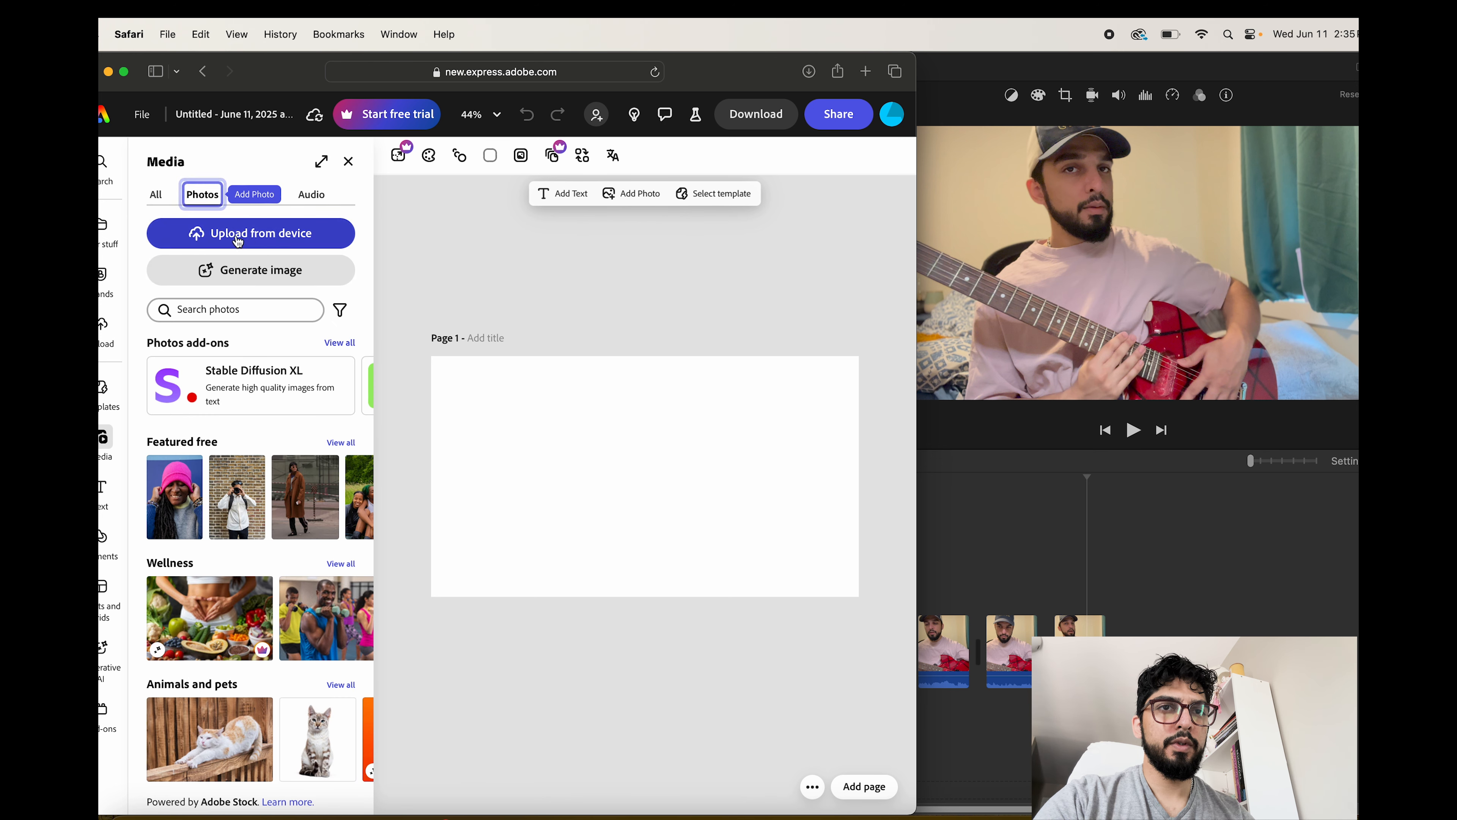
left_click(261, 235)
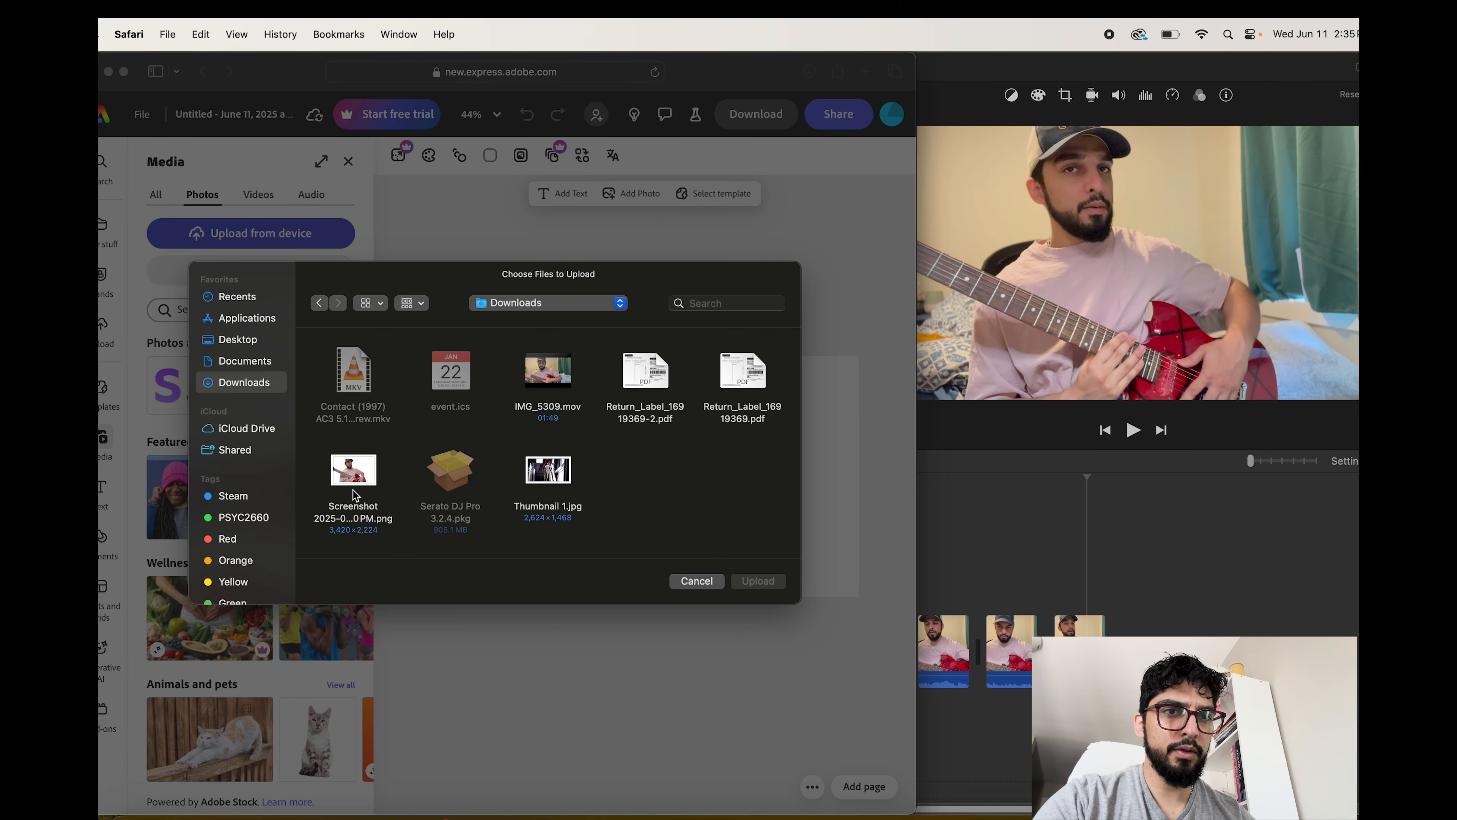
left_click(354, 470)
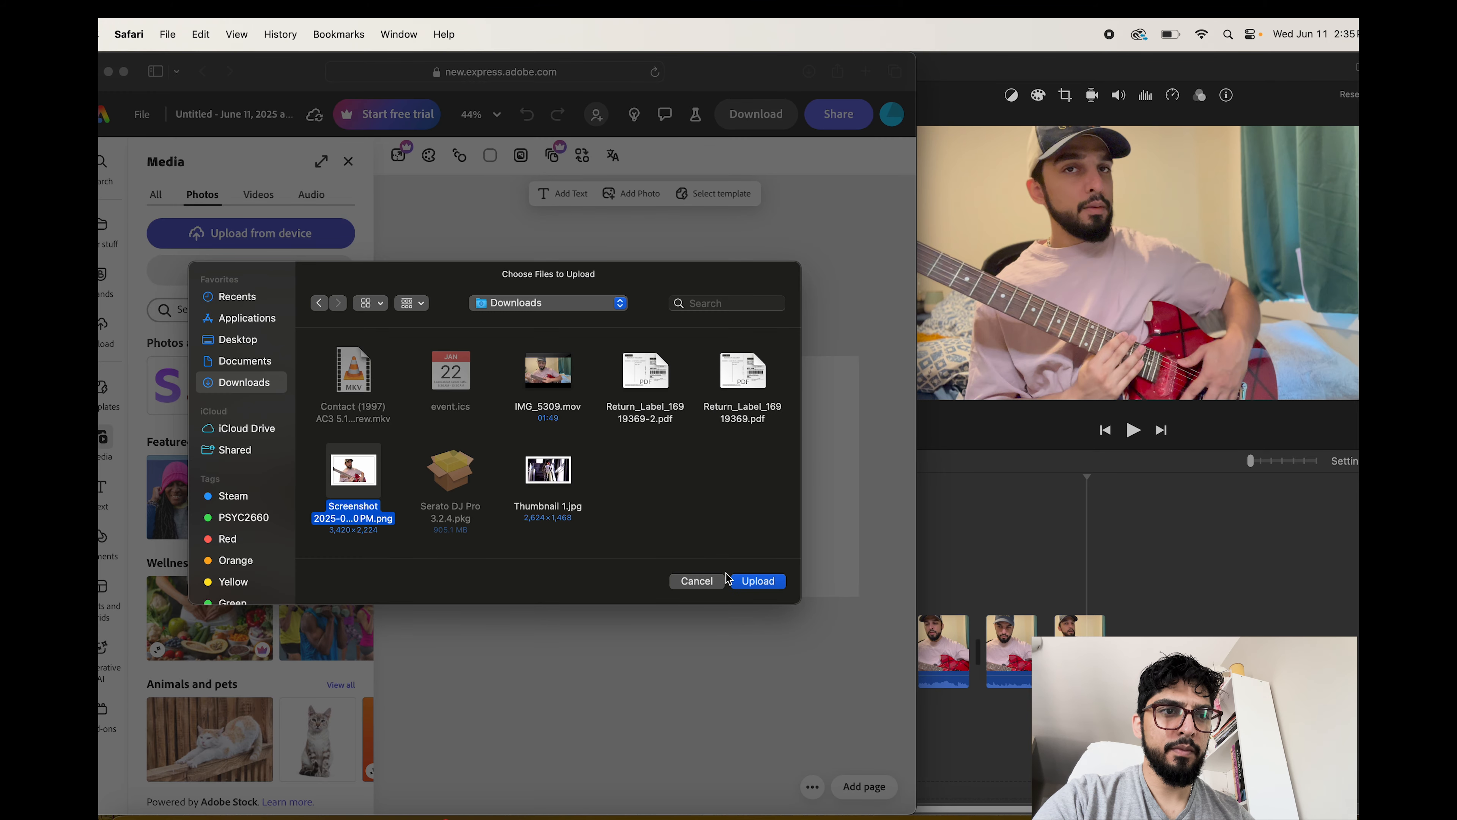
left_click(755, 581)
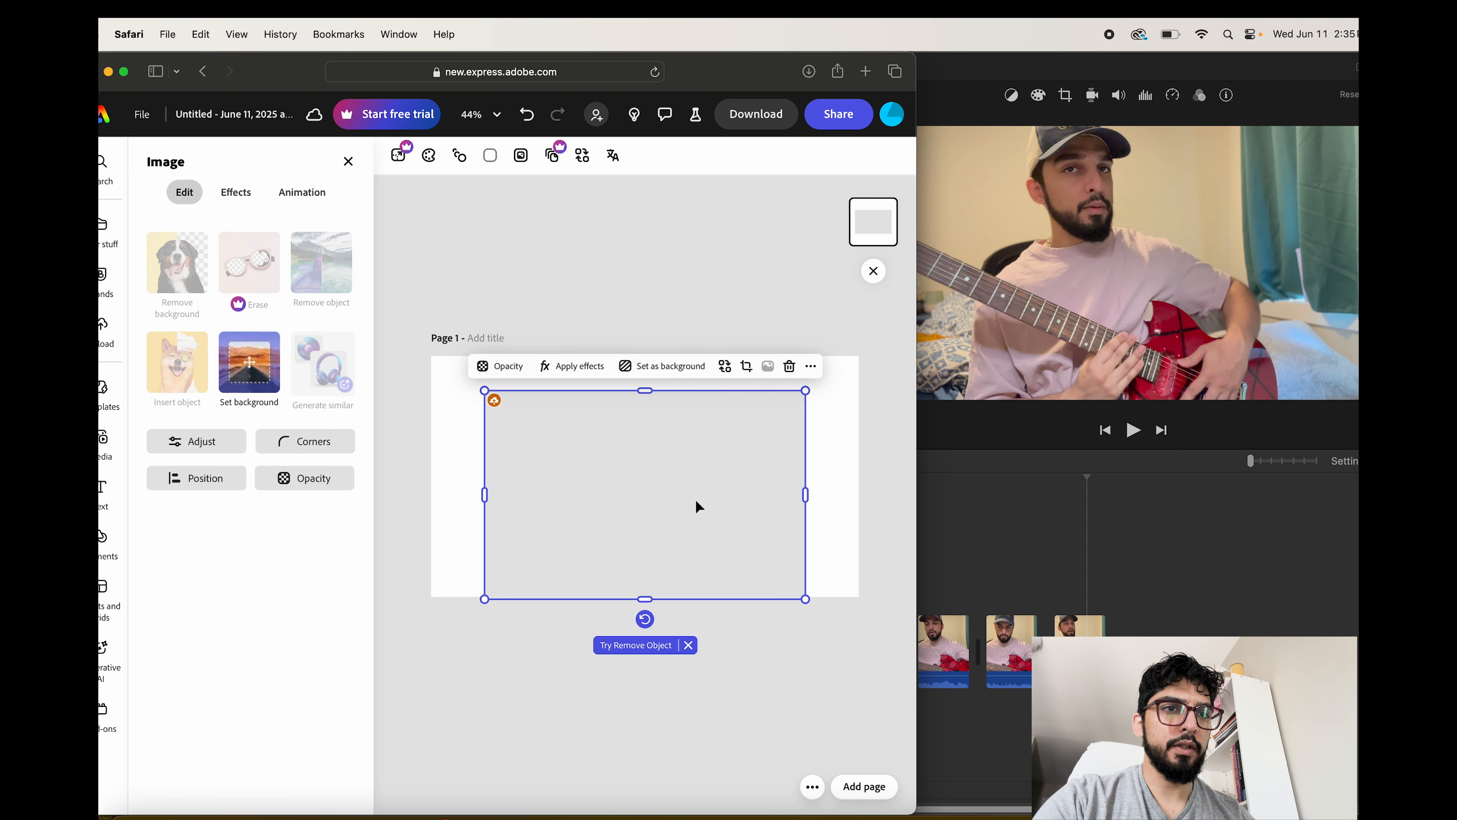
Enlarge and reposition the guitarist cut-out so it spans the page, with the guitar neck meeting the left edge and the cap the top
left_click_drag(634, 507, 750, 515)
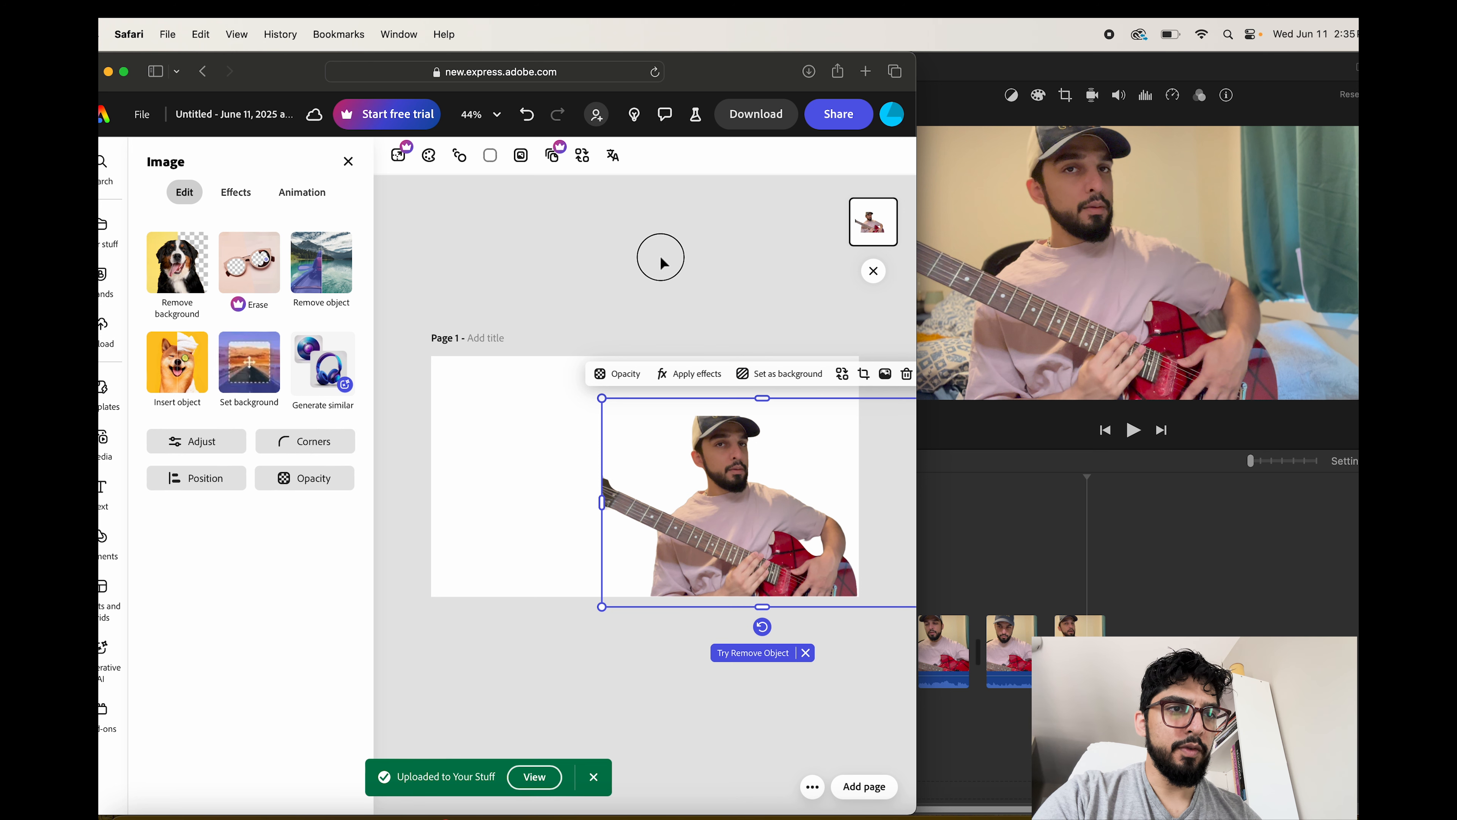
left_click(661, 263)
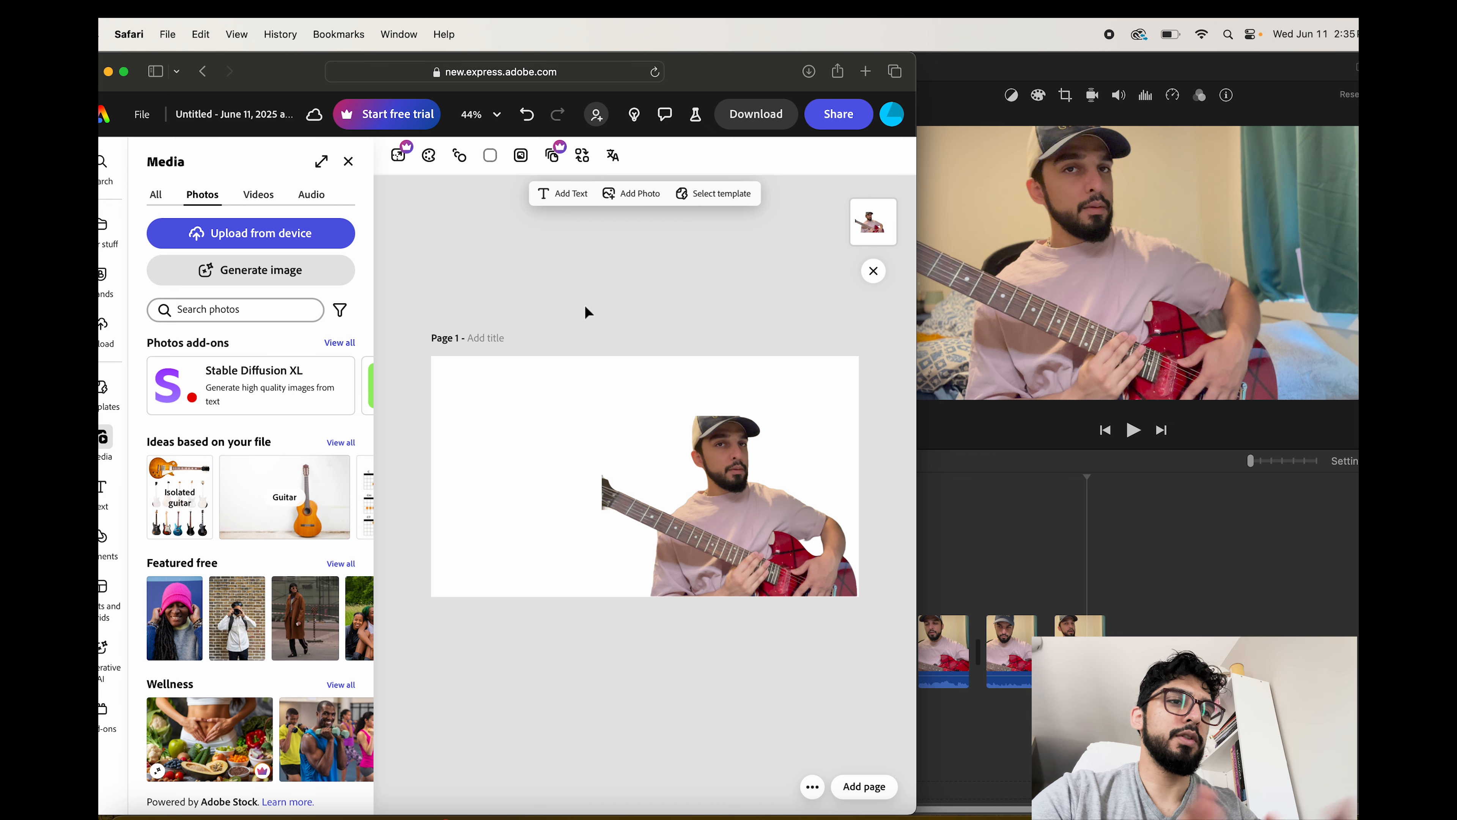
left_click(691, 540)
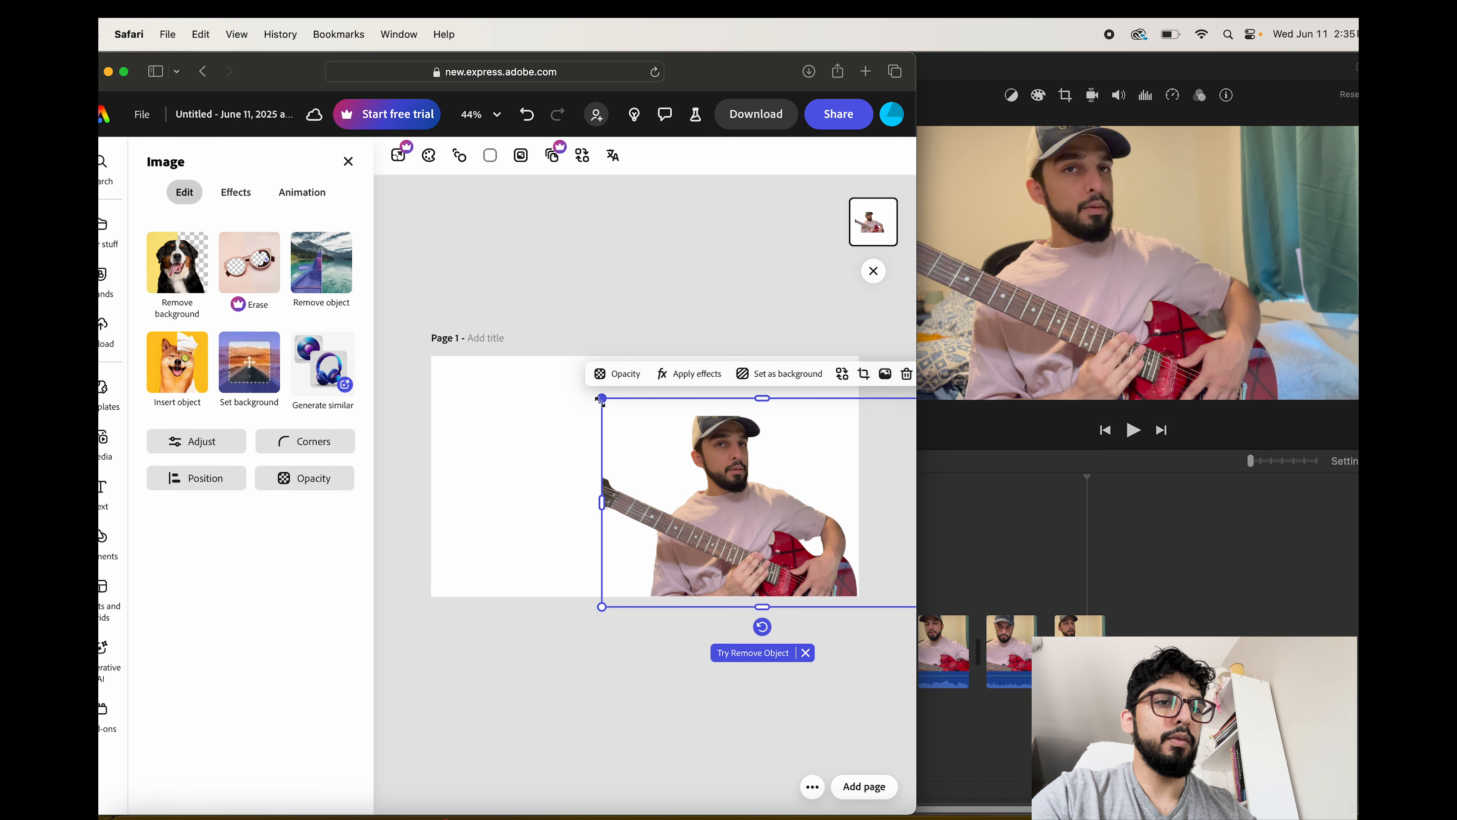
left_click_drag(601, 398, 472, 381)
left_click_drag(635, 533, 562, 536)
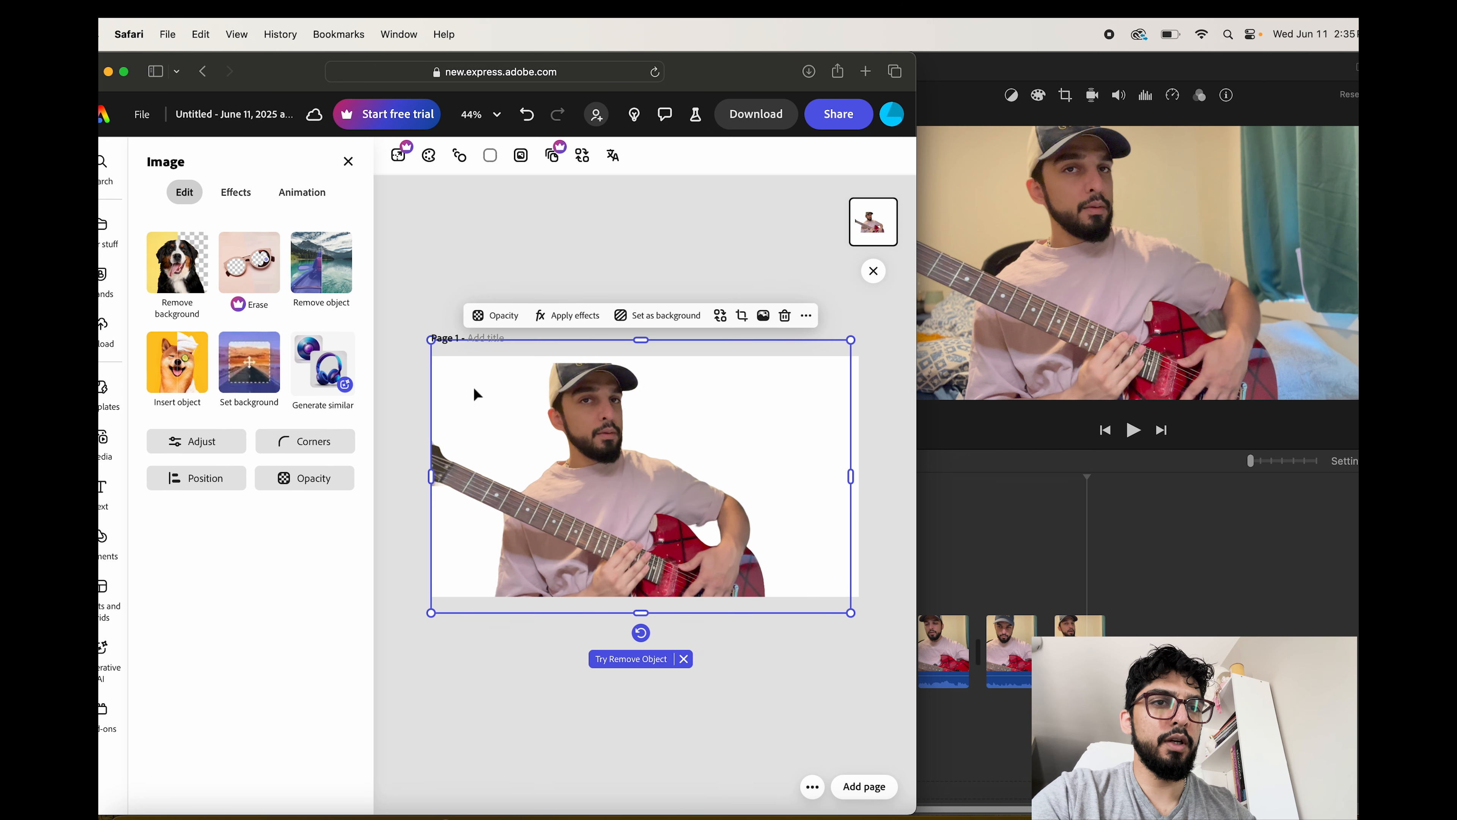
left_click_drag(432, 341, 417, 334)
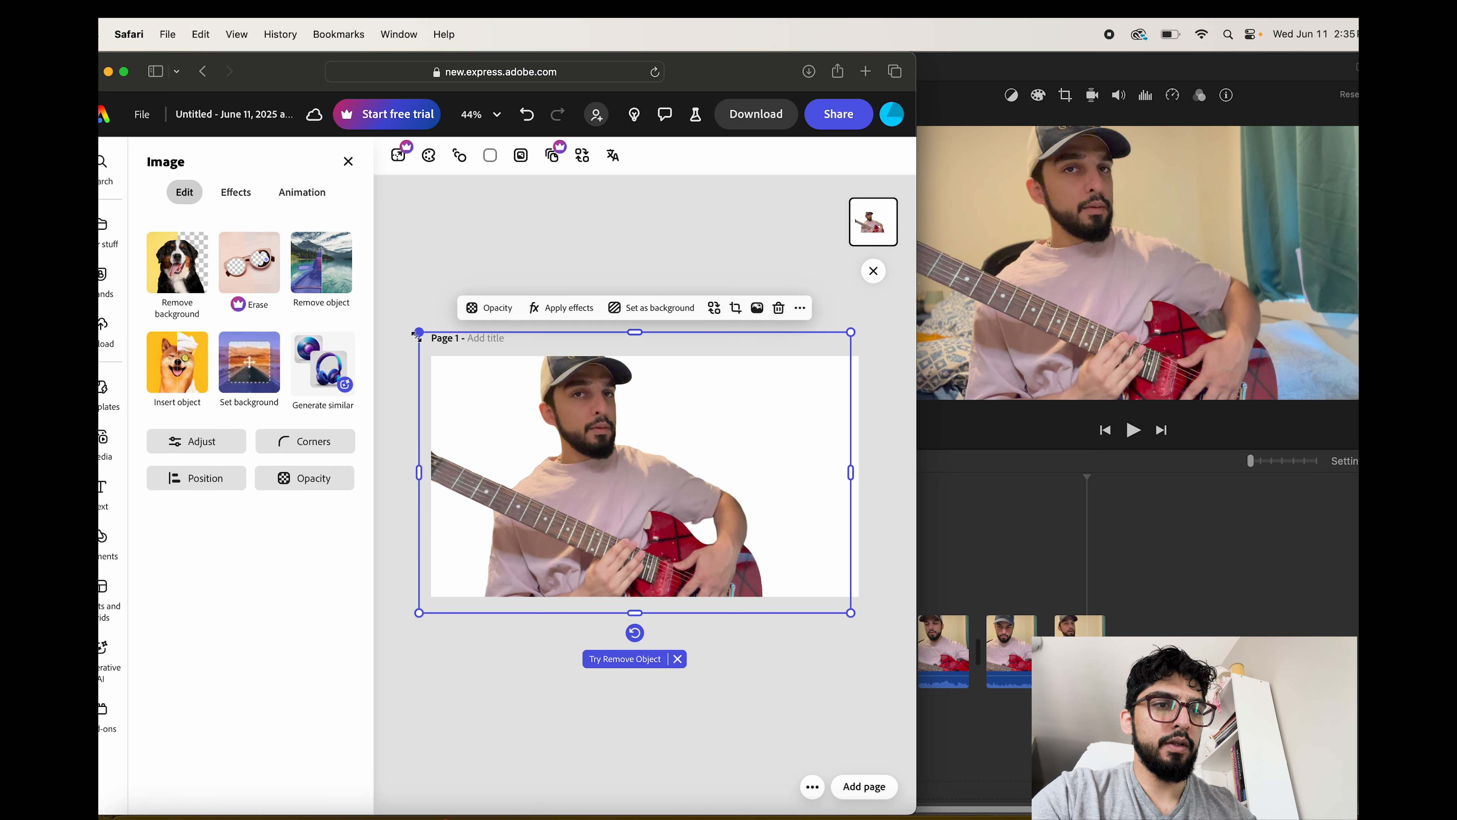
left_click(776, 701)
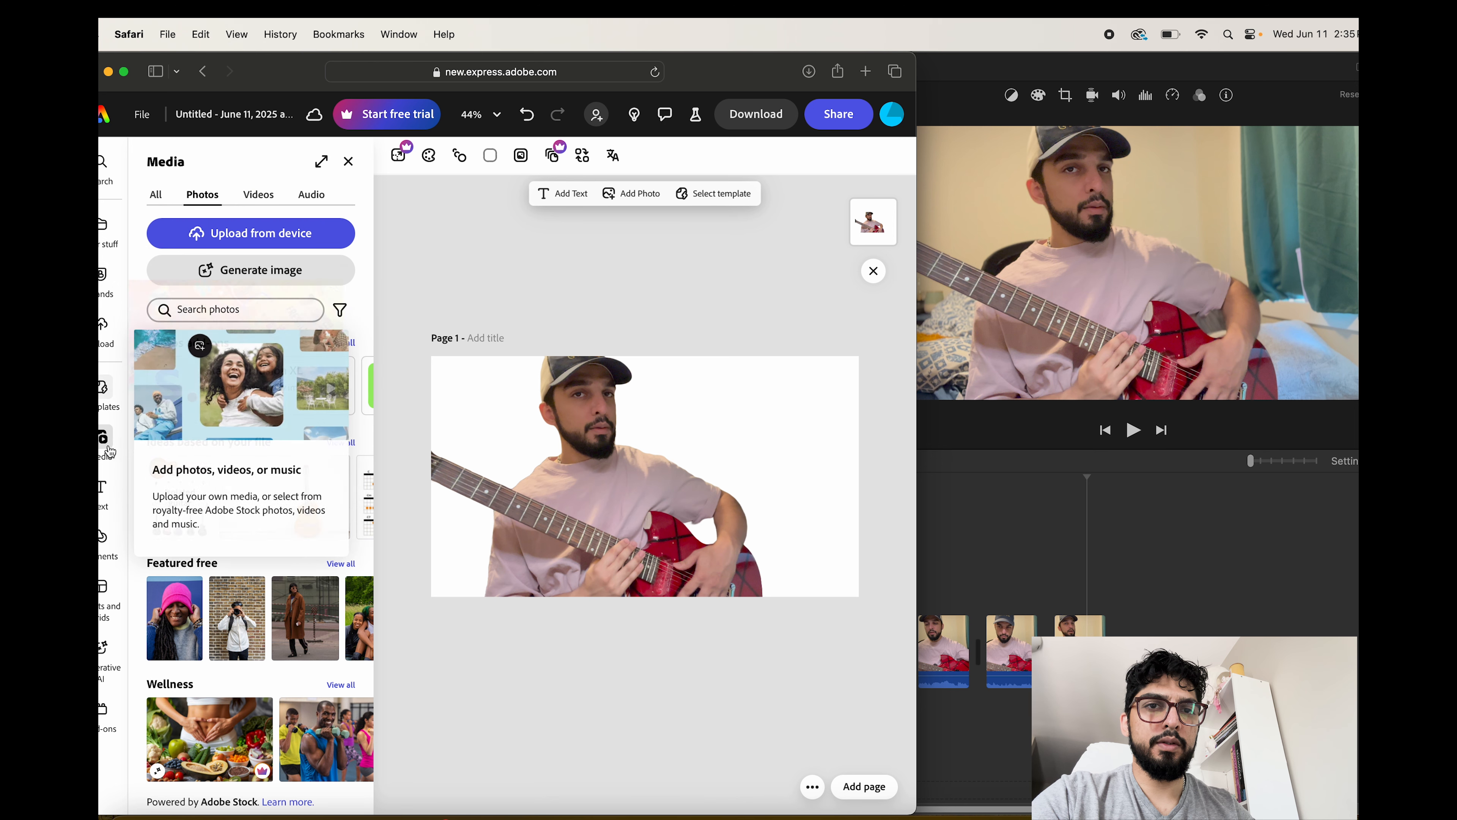
Apply the pink and yellow maze pattern from the Abstract and patterns backgrounds behind the guitarist
left_click(103, 540)
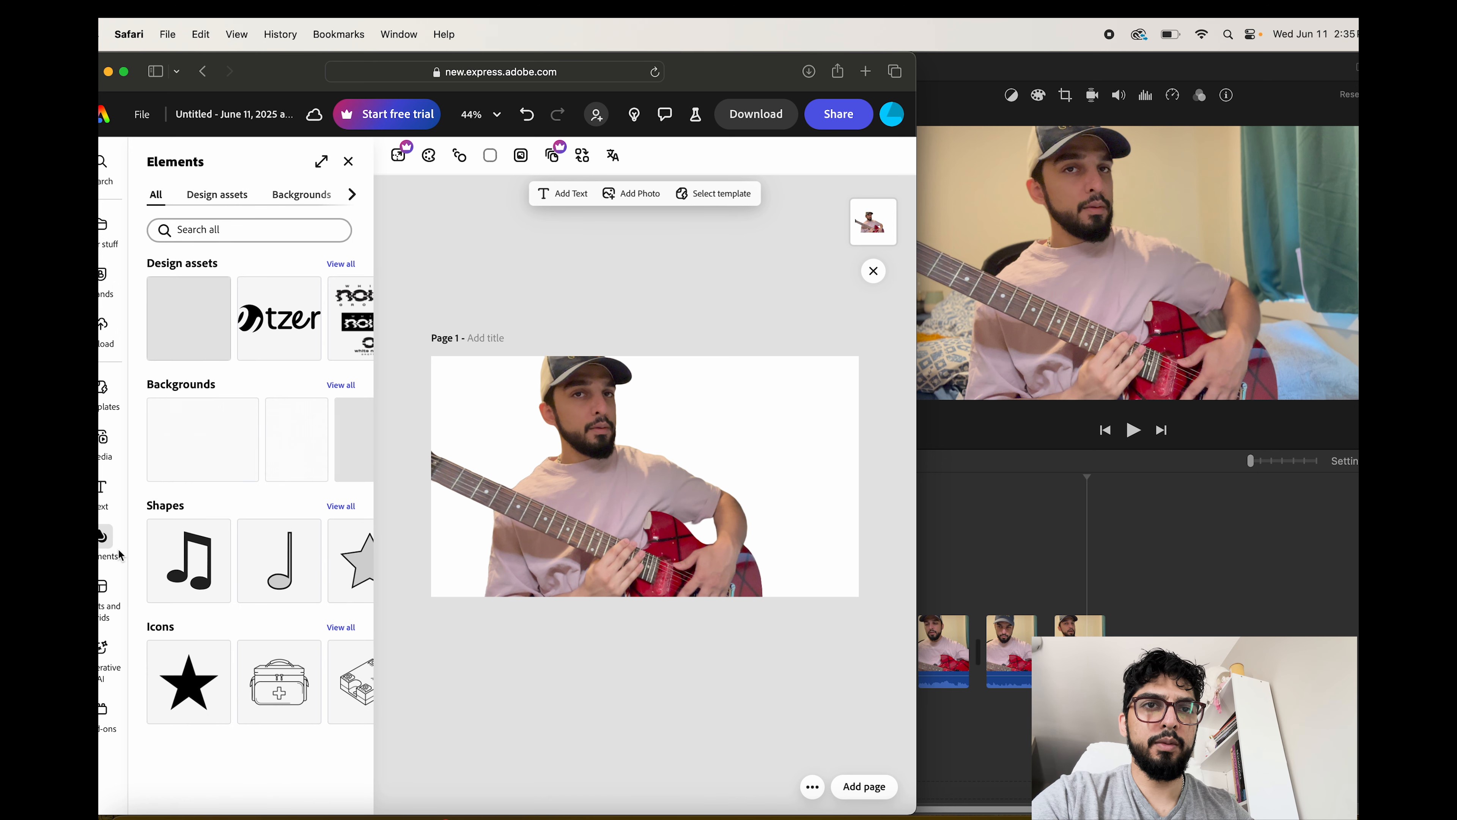
left_click(352, 387)
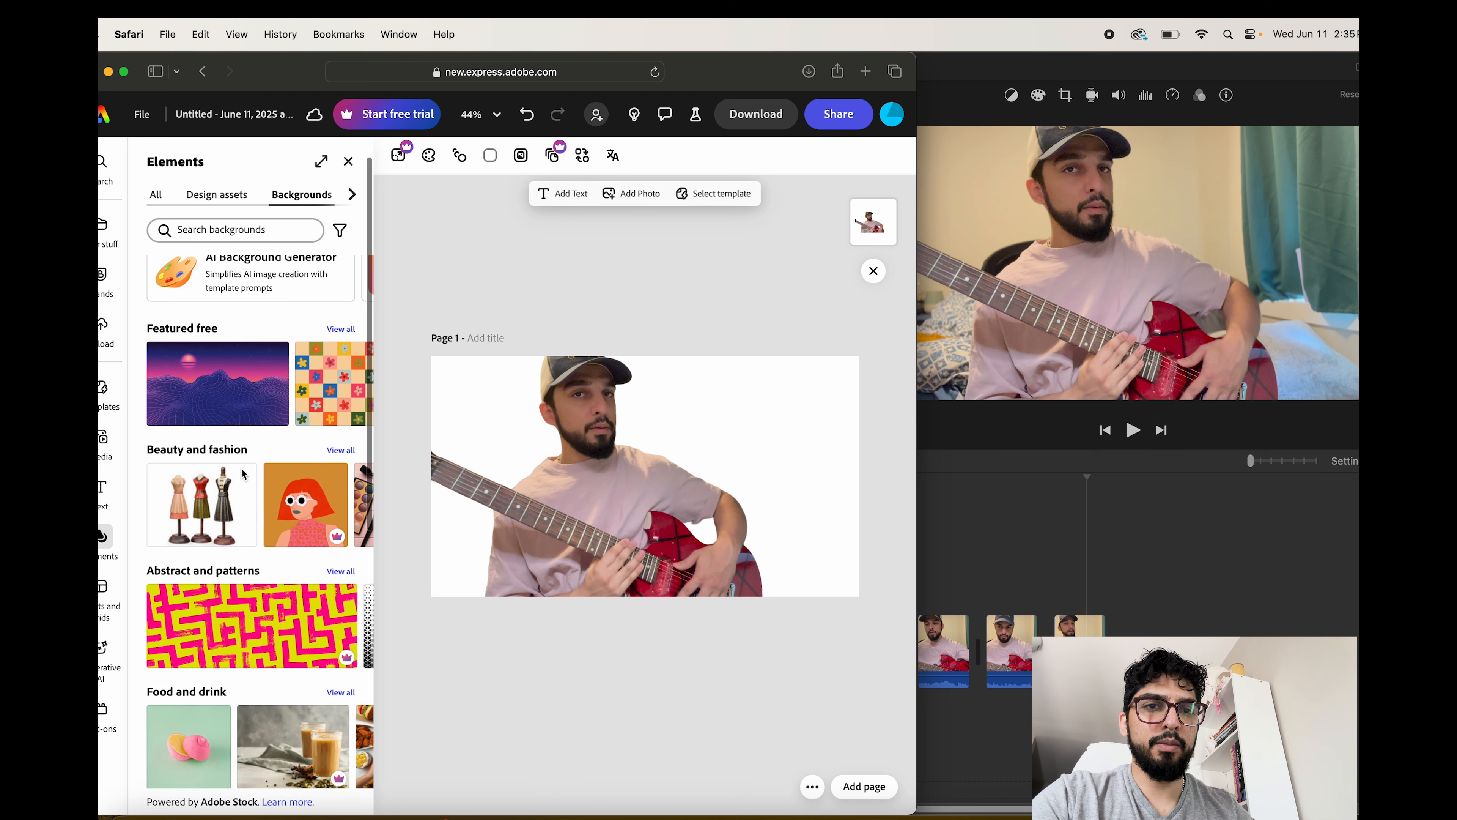
scroll(270, 517, "down", 3)
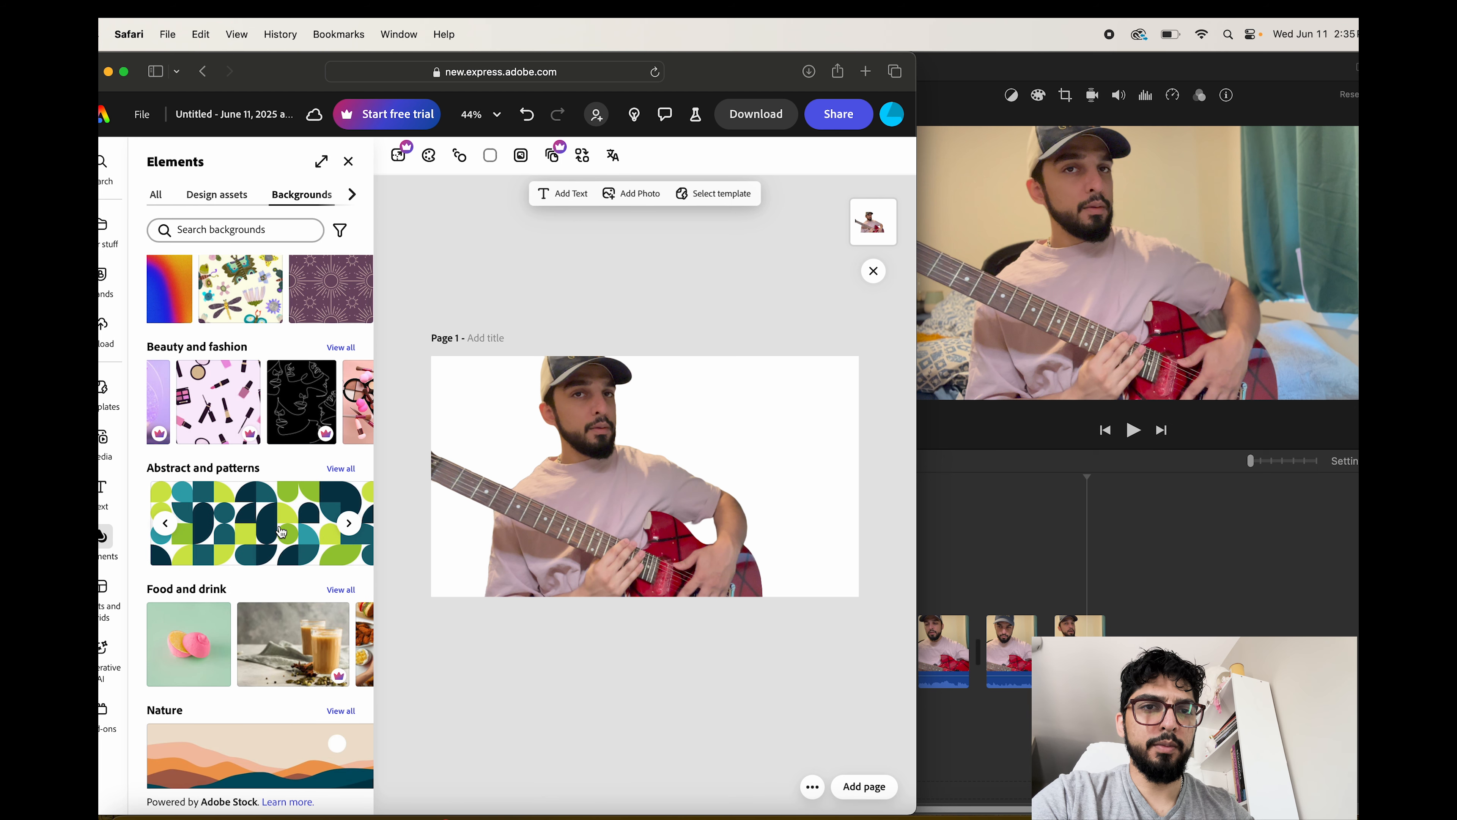
left_click(281, 532)
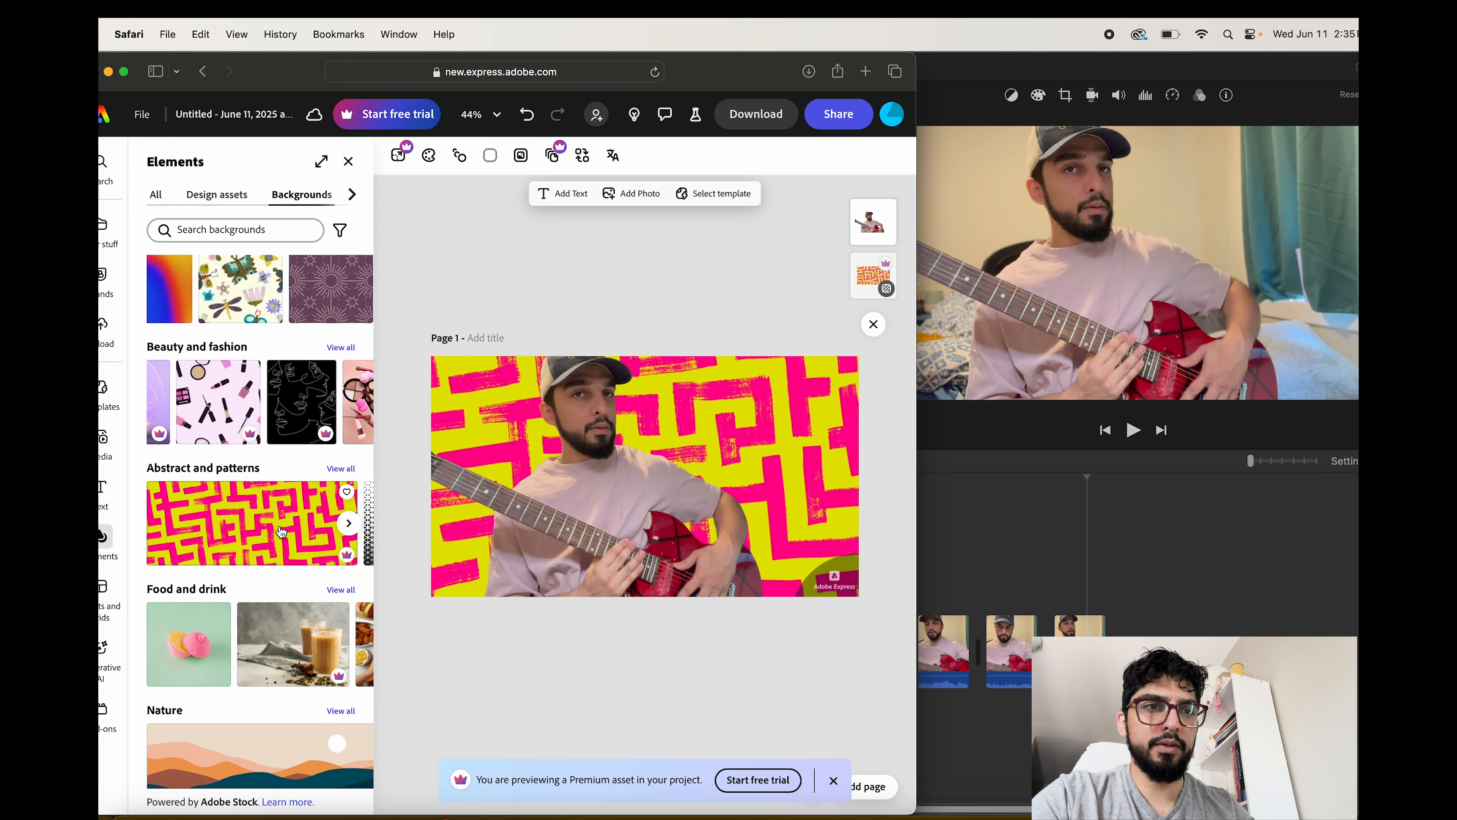
scroll(281, 532, "up", 2)
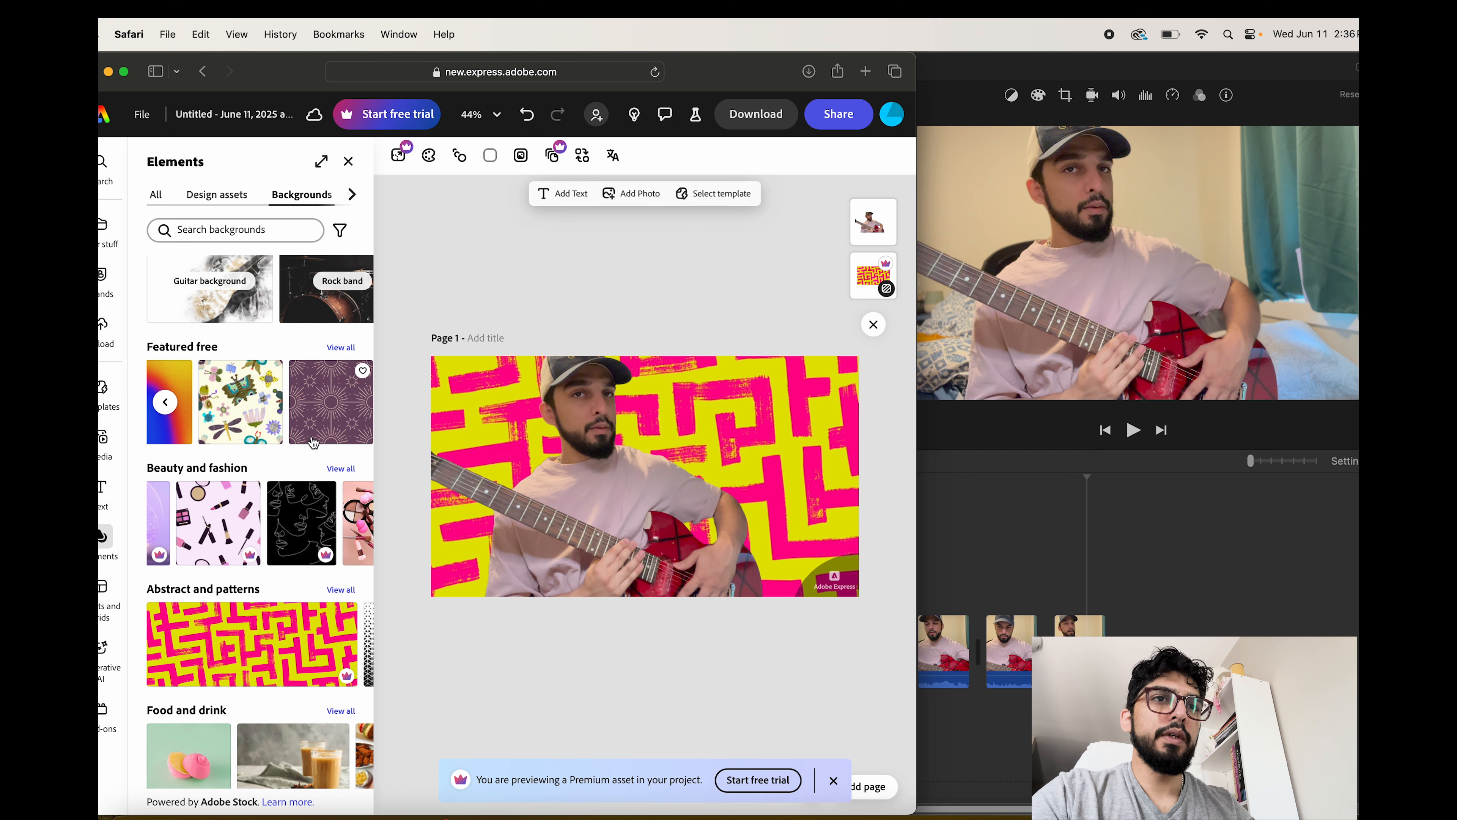
Add the title text "Levels Of Playing Guitar" to the thumbnail and fill it white
left_click(563, 195)
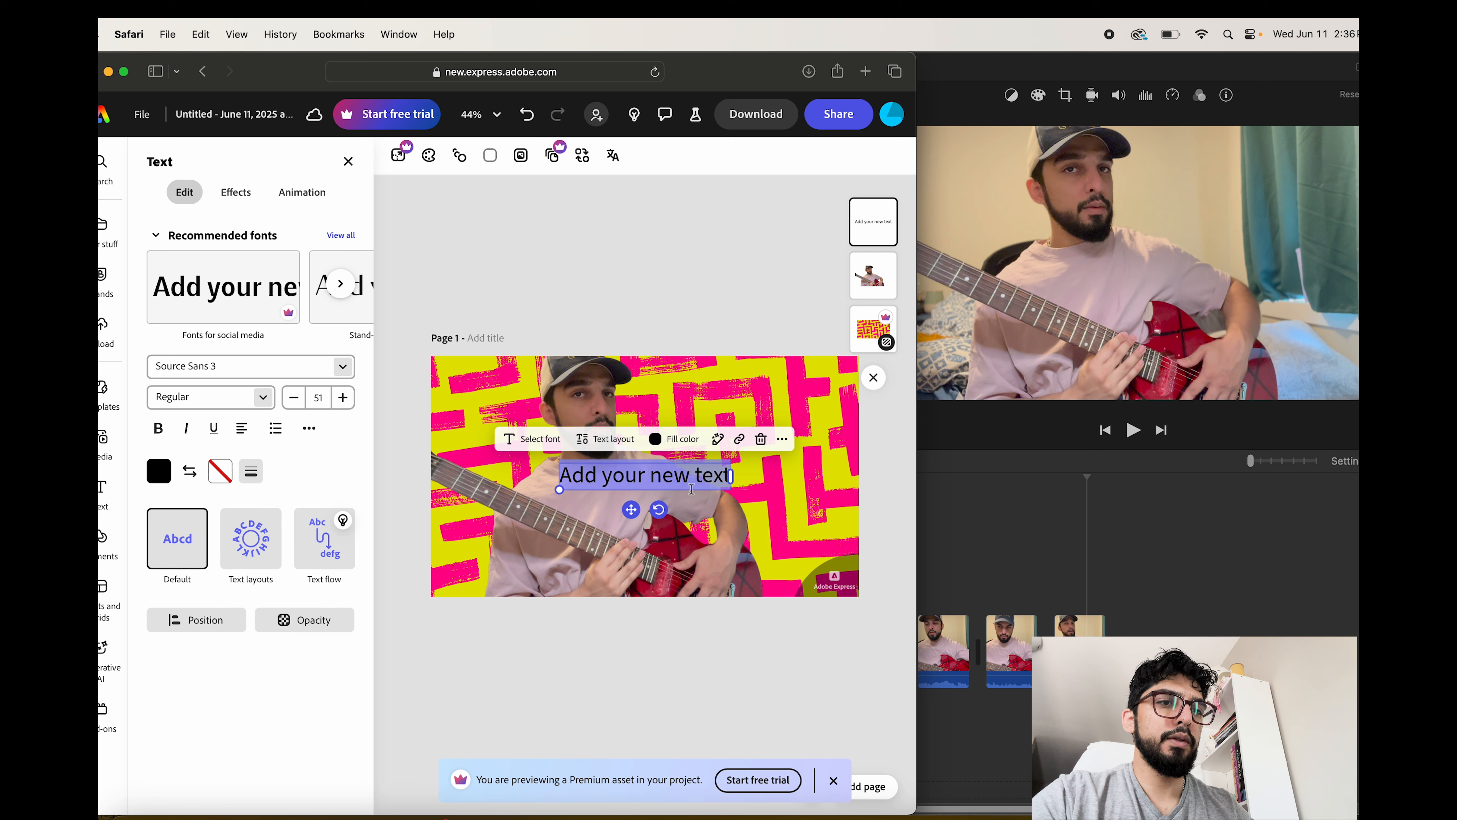
type("L")
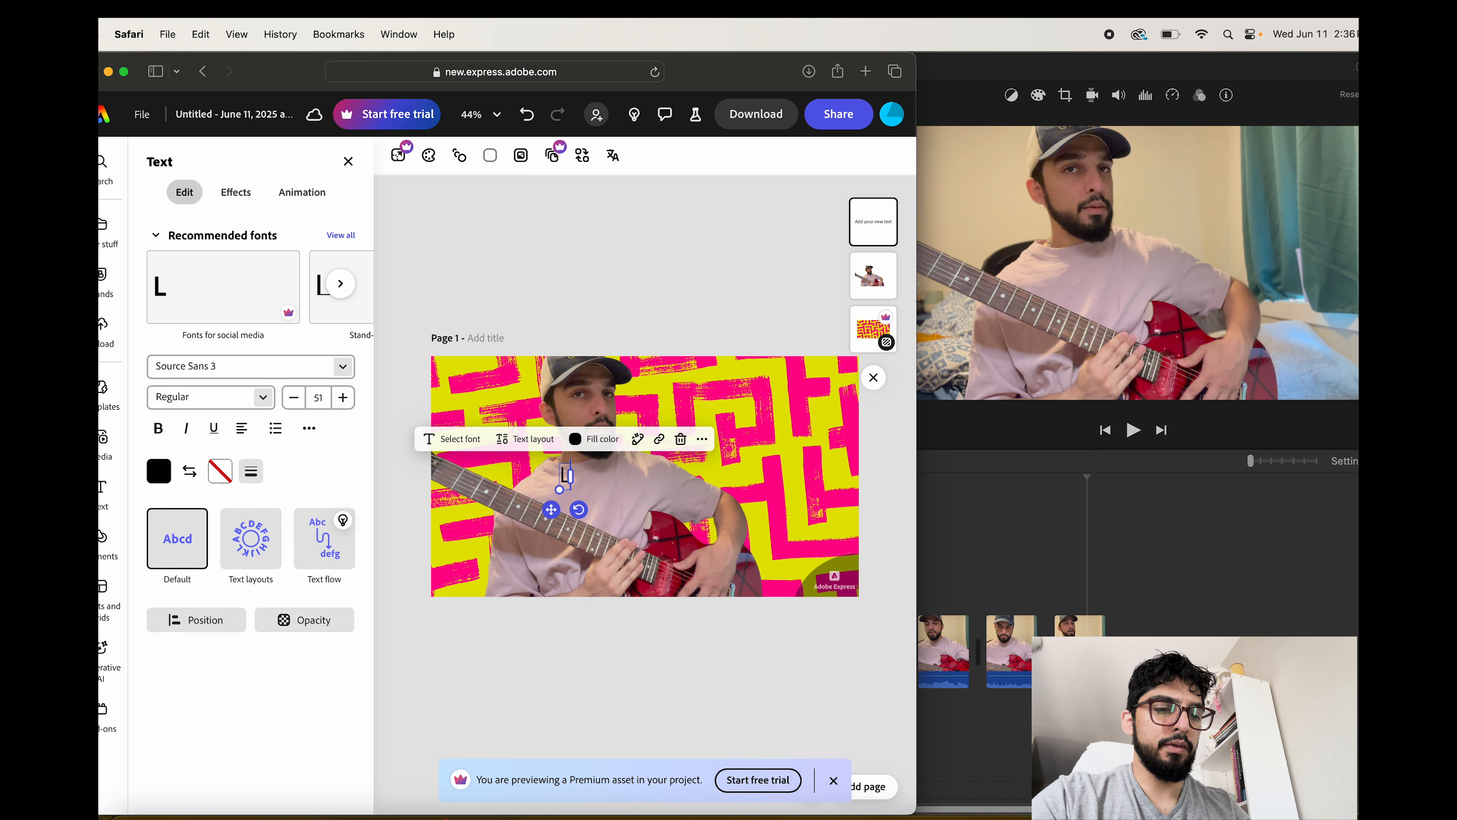
type("evels Of")
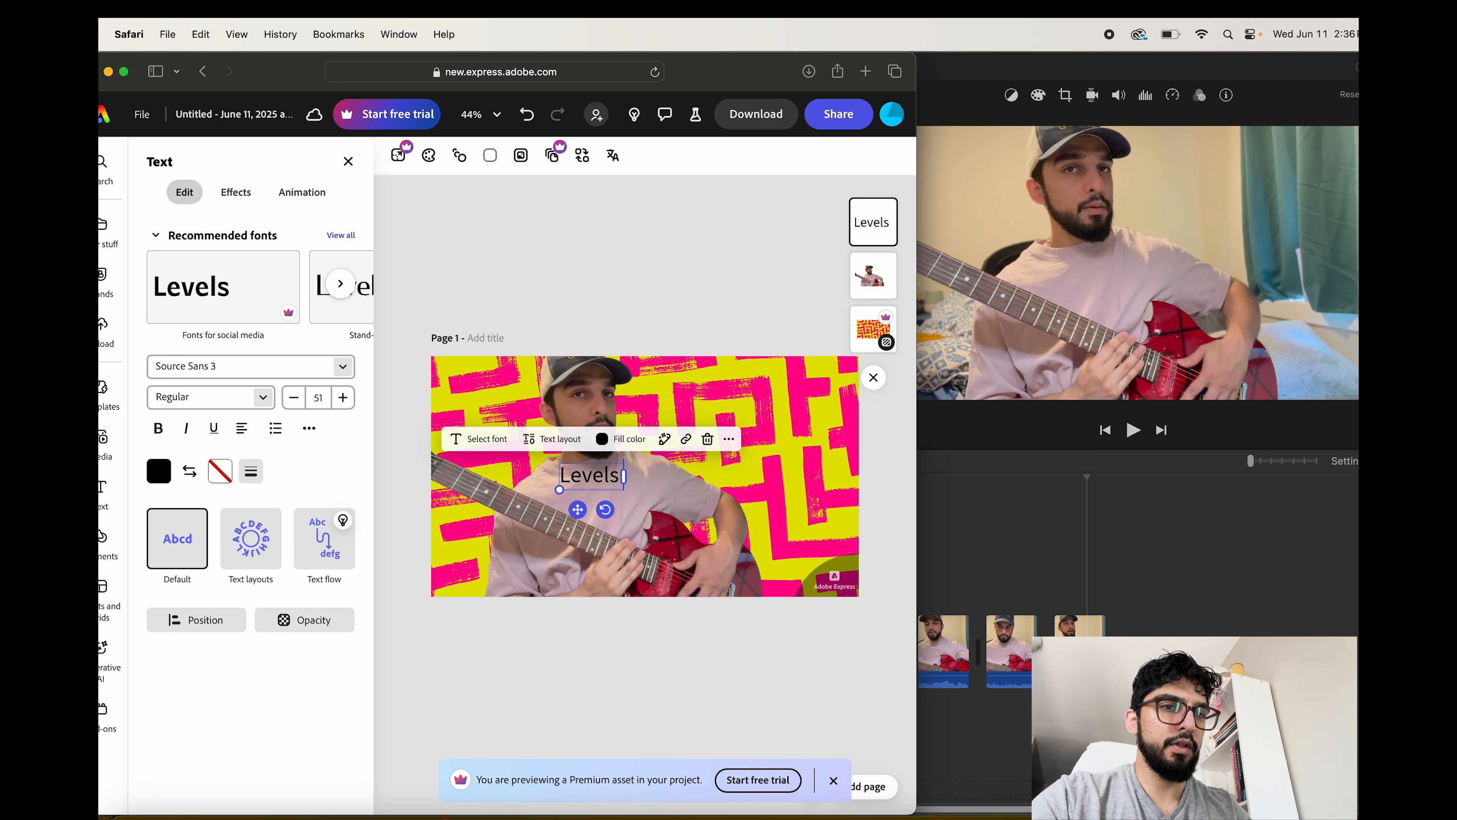
type(" Playing Guitar")
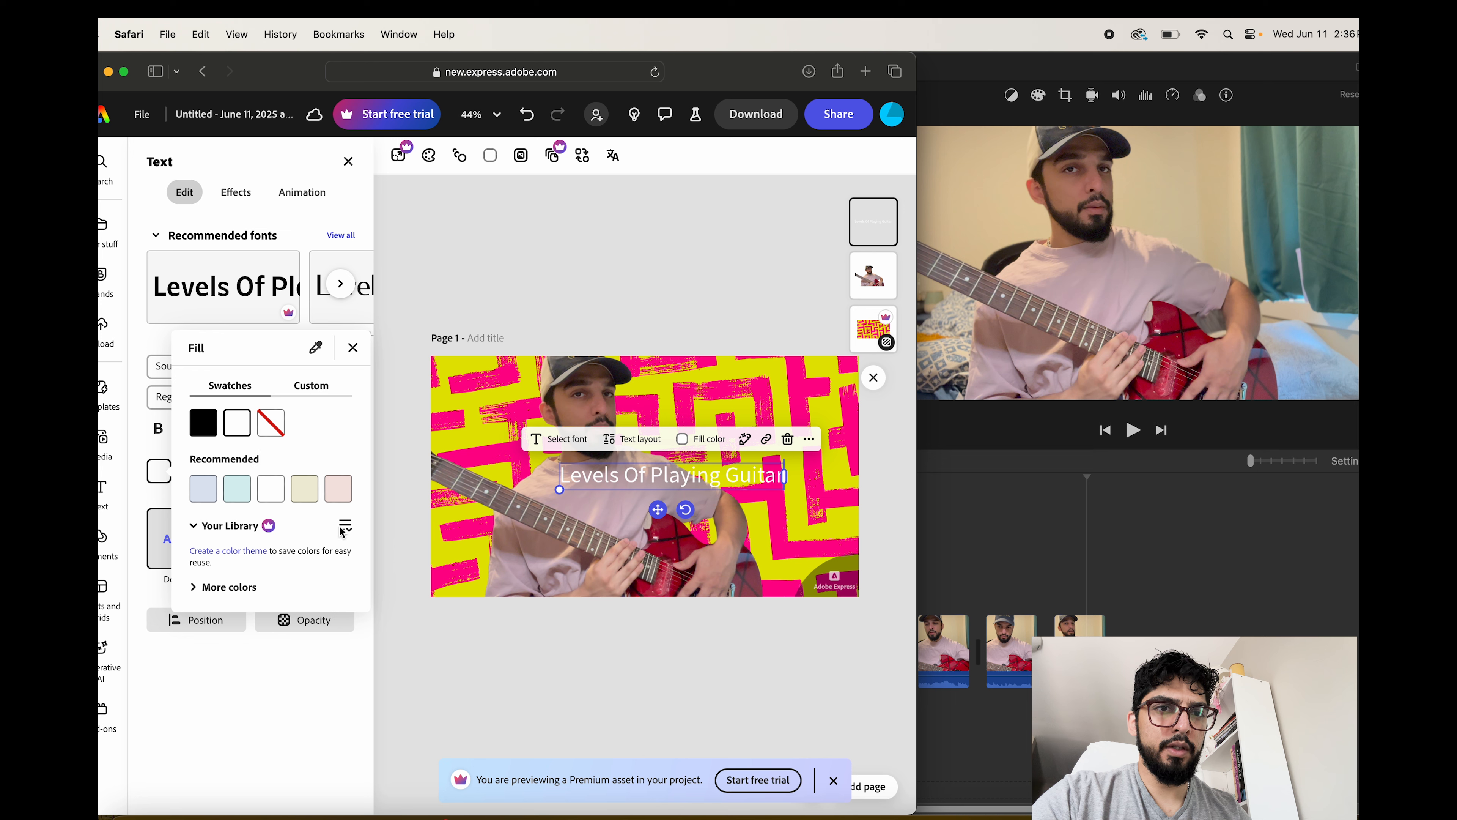
Give the title text a gray outline with a thickness of 73
left_click(287, 741)
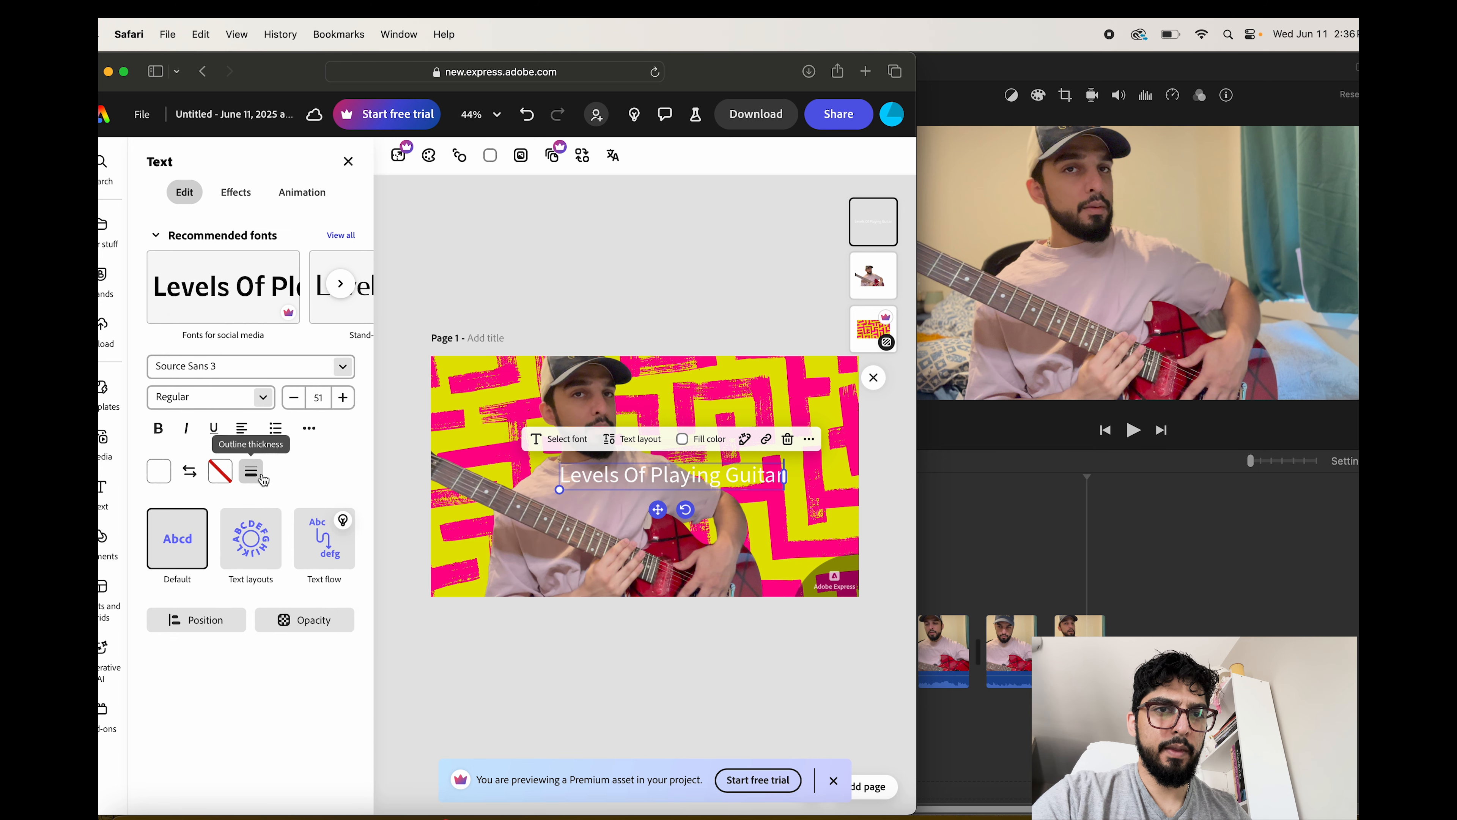
left_click(260, 480)
left_click_drag(165, 545, 268, 543)
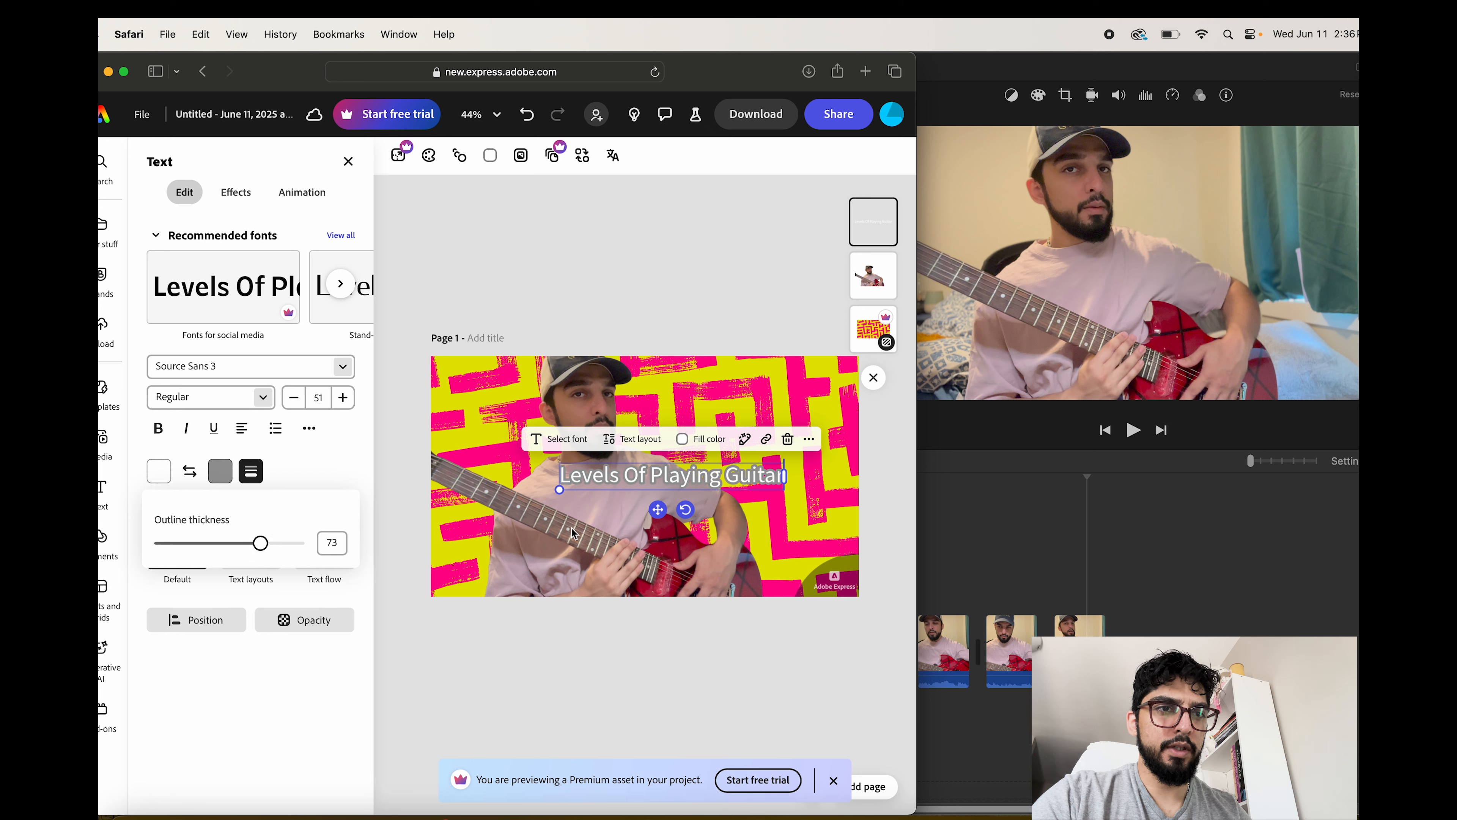
Enlarge the title text to size 70 and place it across the guitarist's chest, just below the face
key("Escape")
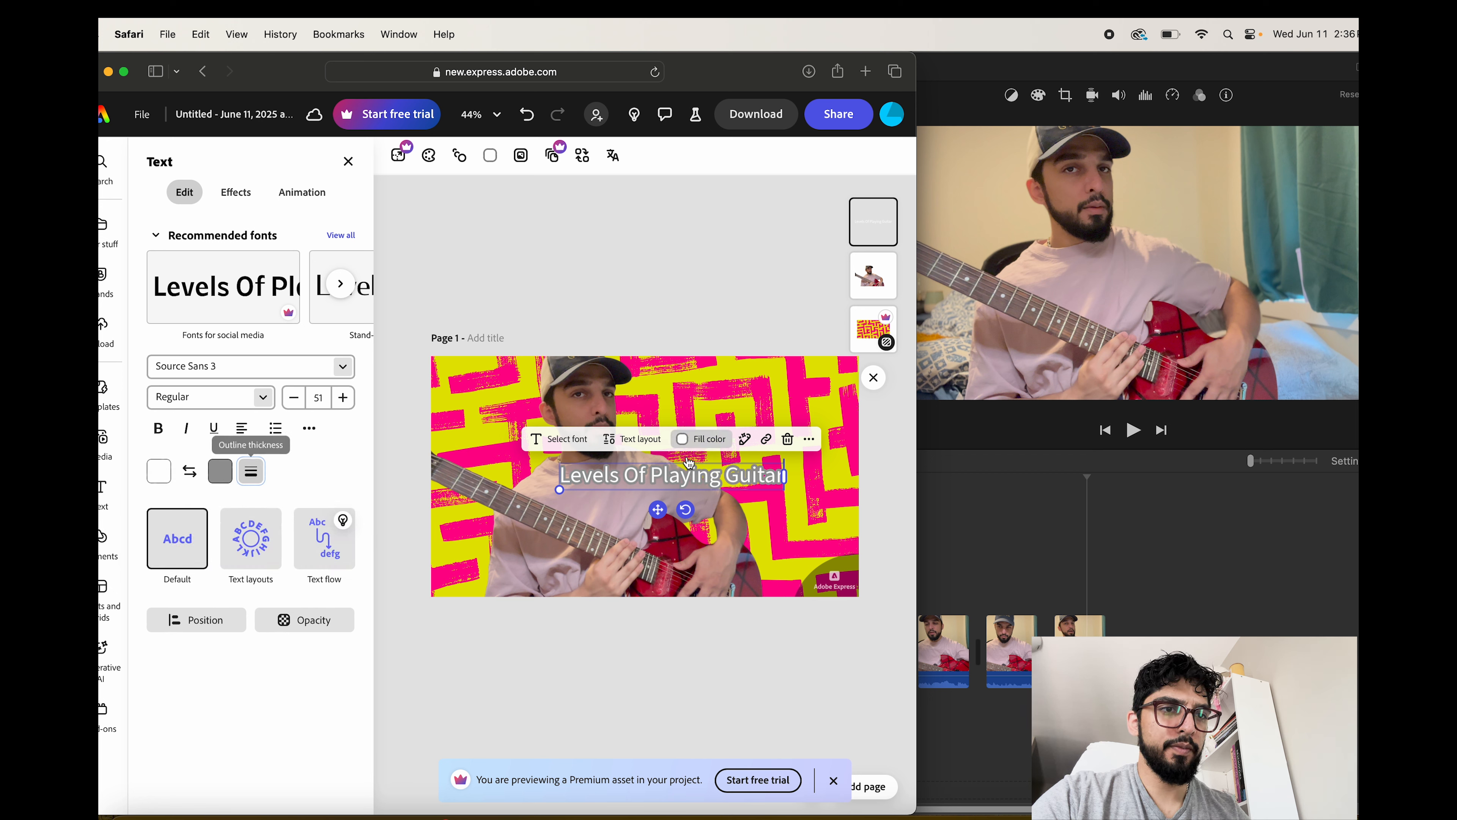
left_click_drag(657, 509, 720, 428)
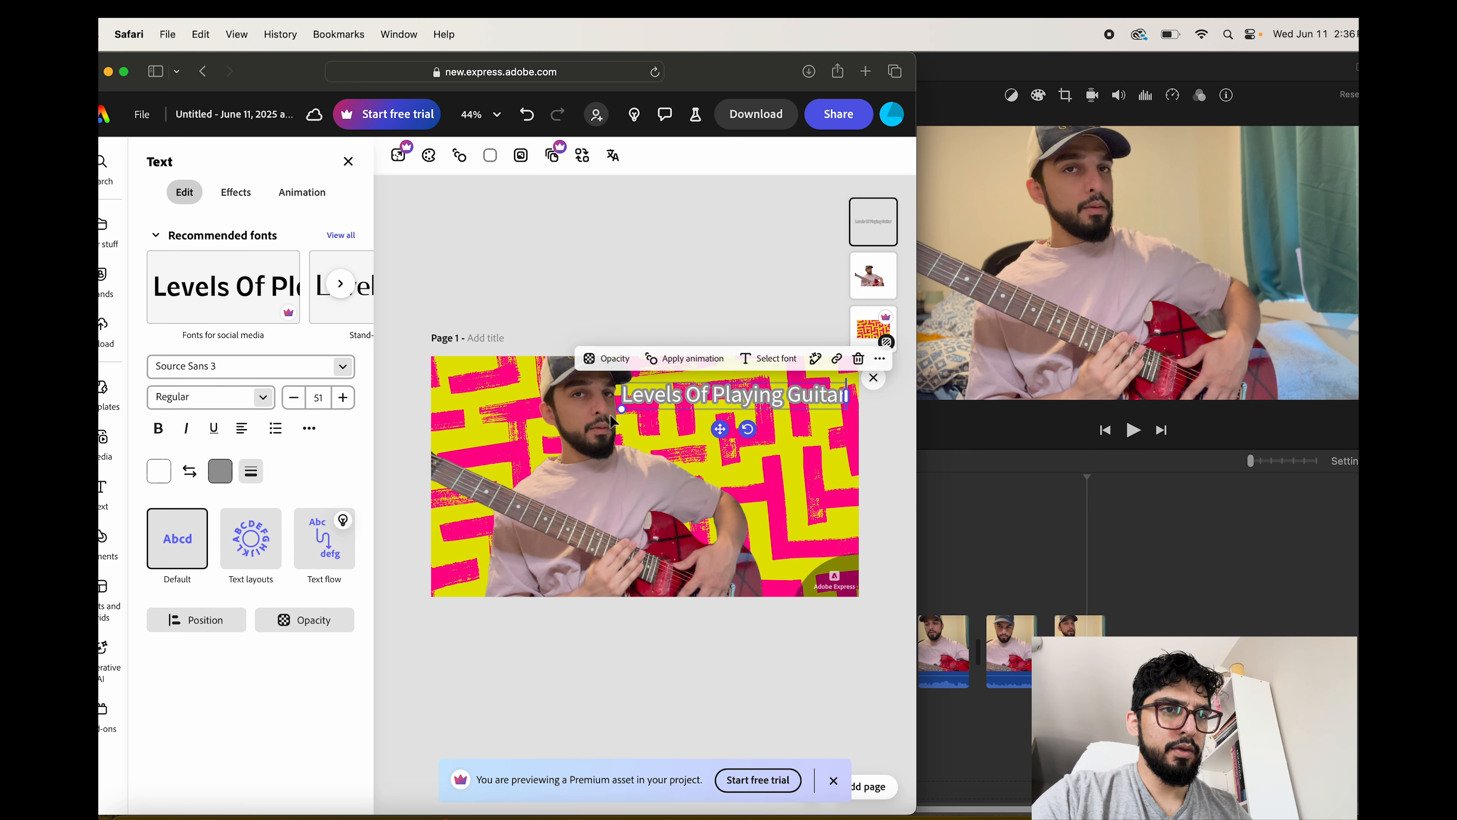
left_click_drag(621, 409, 538, 494)
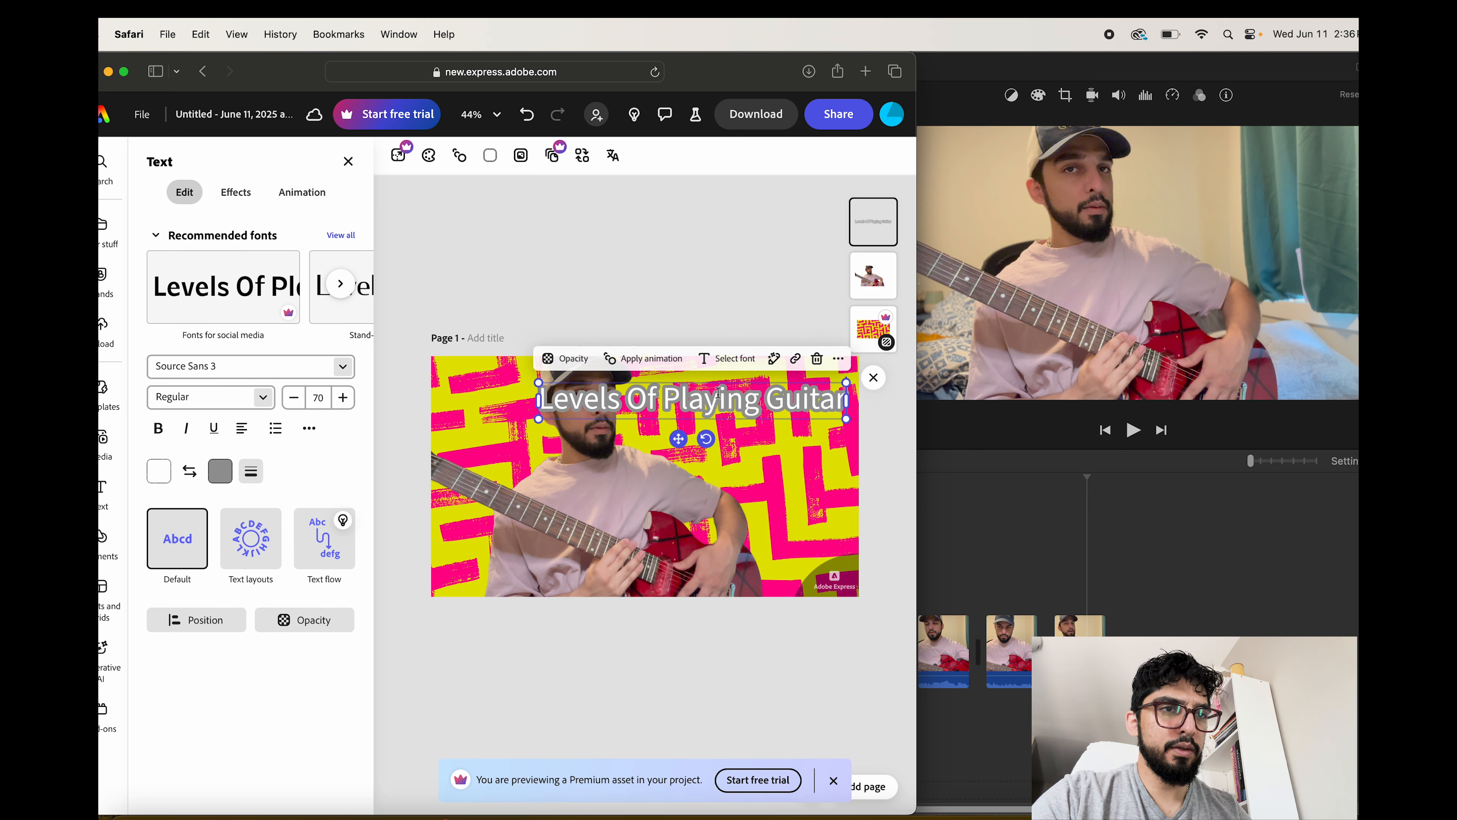
left_click_drag(678, 439, 674, 512)
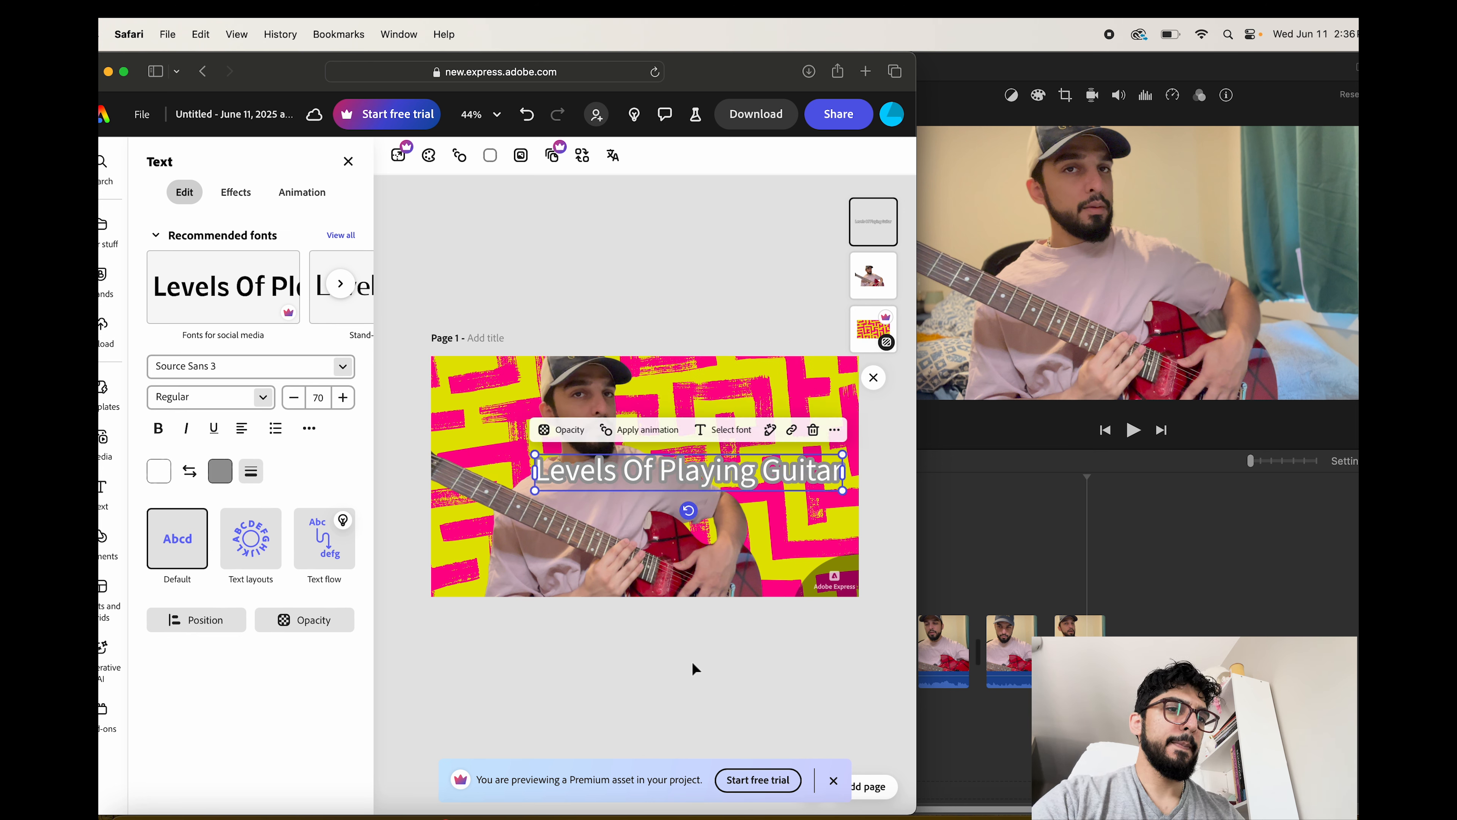
left_click(709, 260)
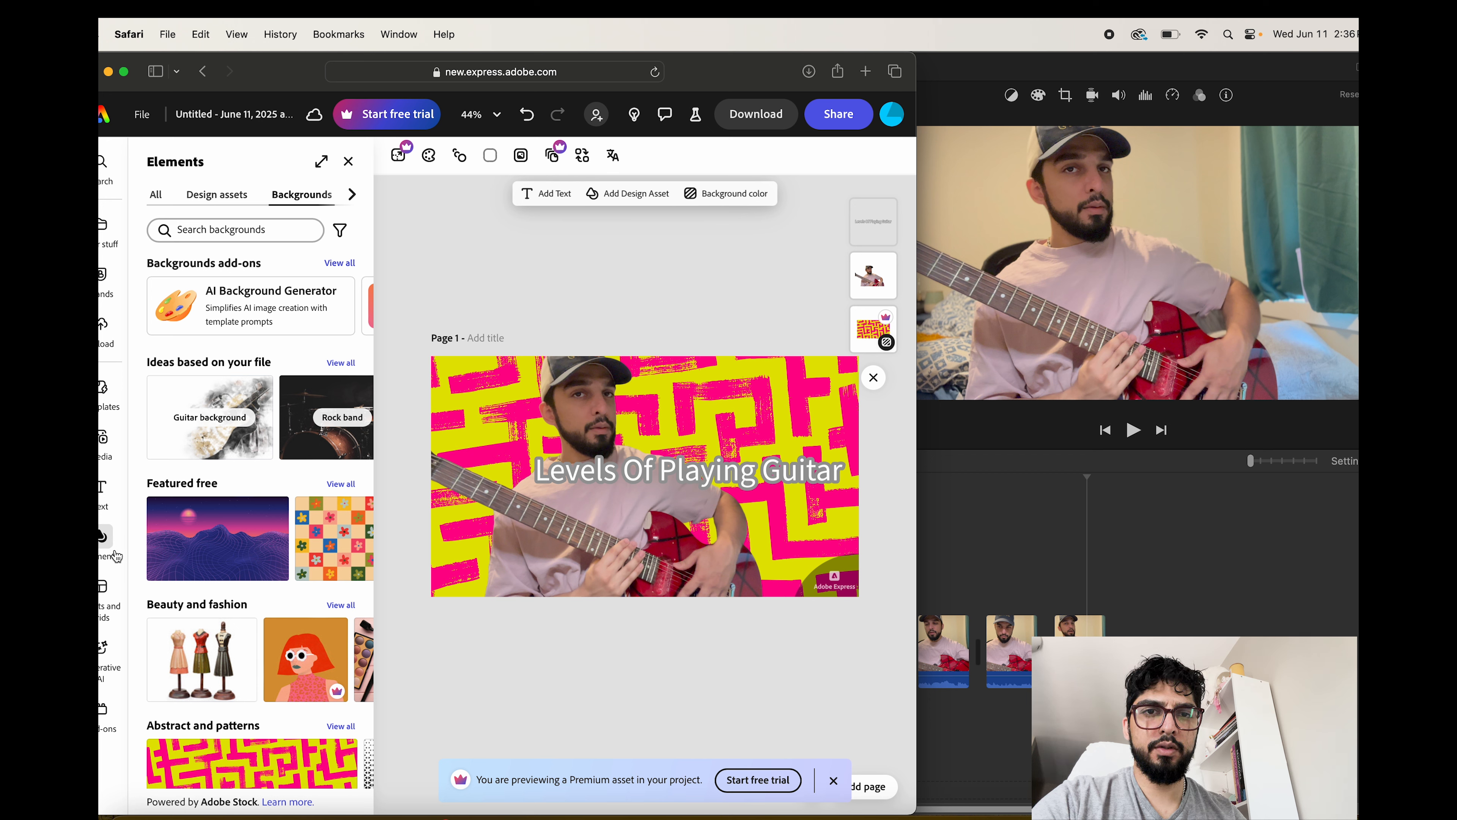
Add the blue brush stroke from the Brushes design assets and enlarge it just above the title, beside the guitarist's face
left_click(102, 597)
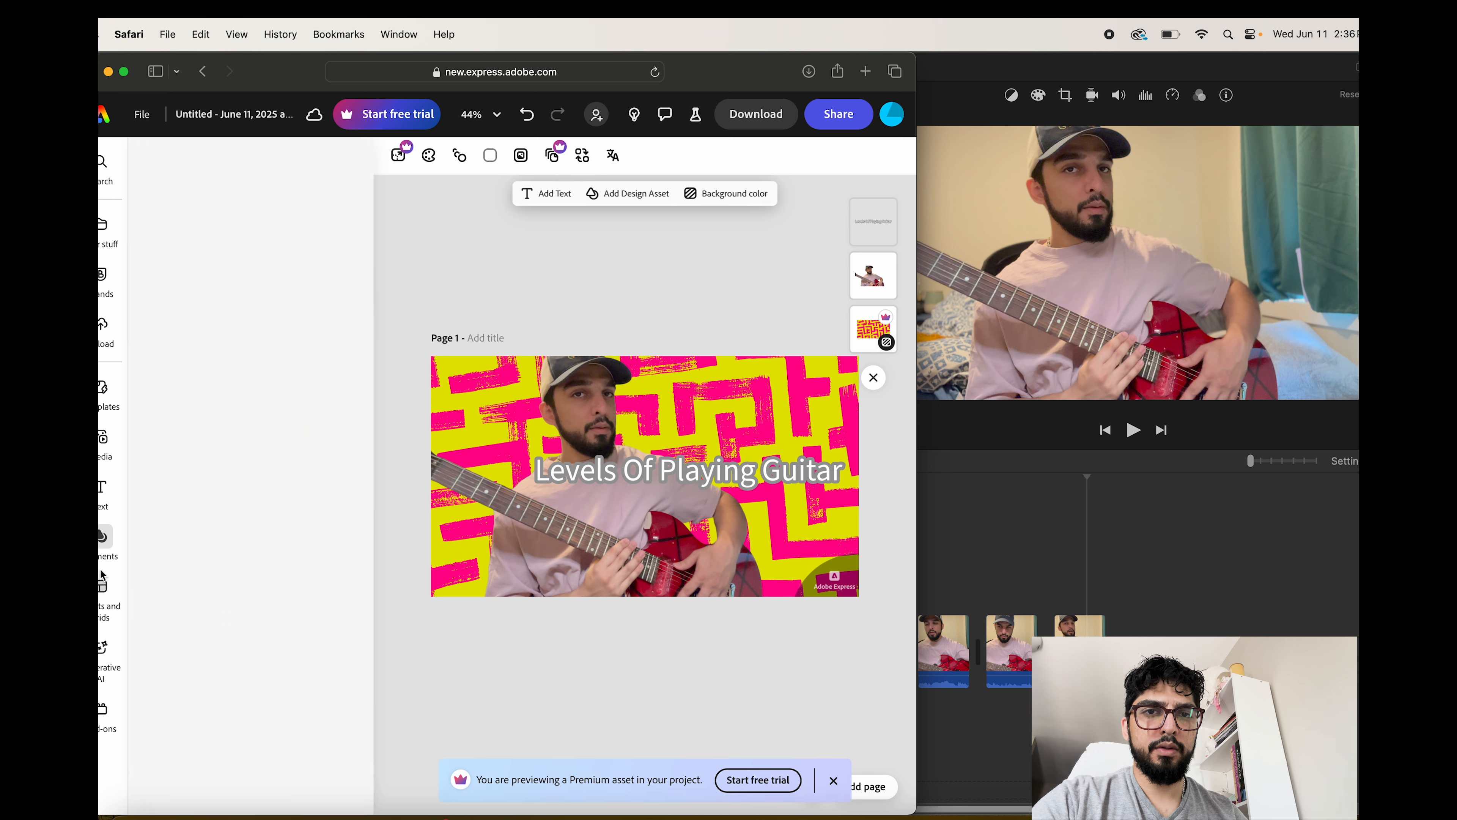
left_click(102, 540)
scroll(223, 560, "right", 3)
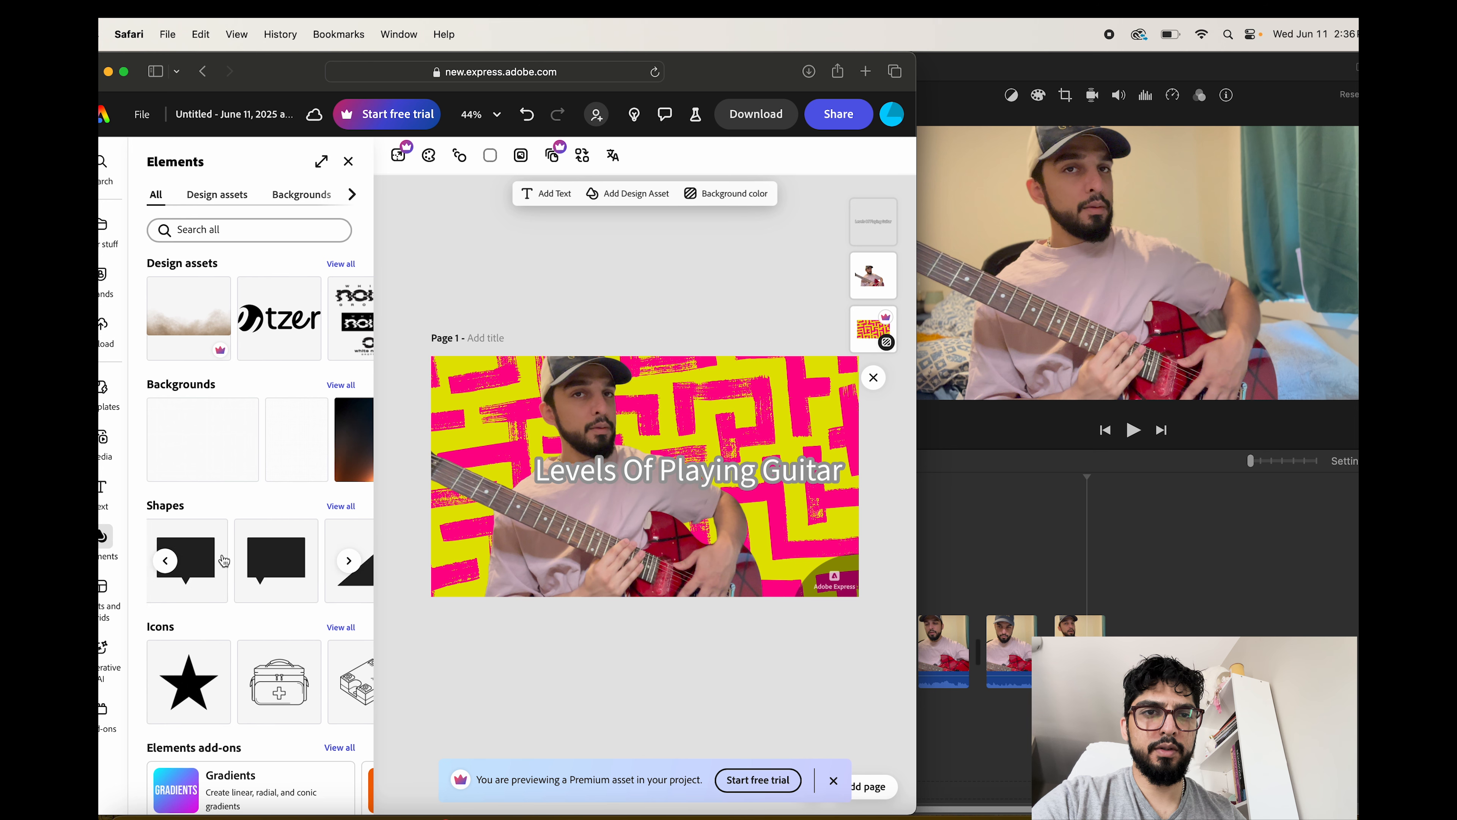
left_click(209, 198)
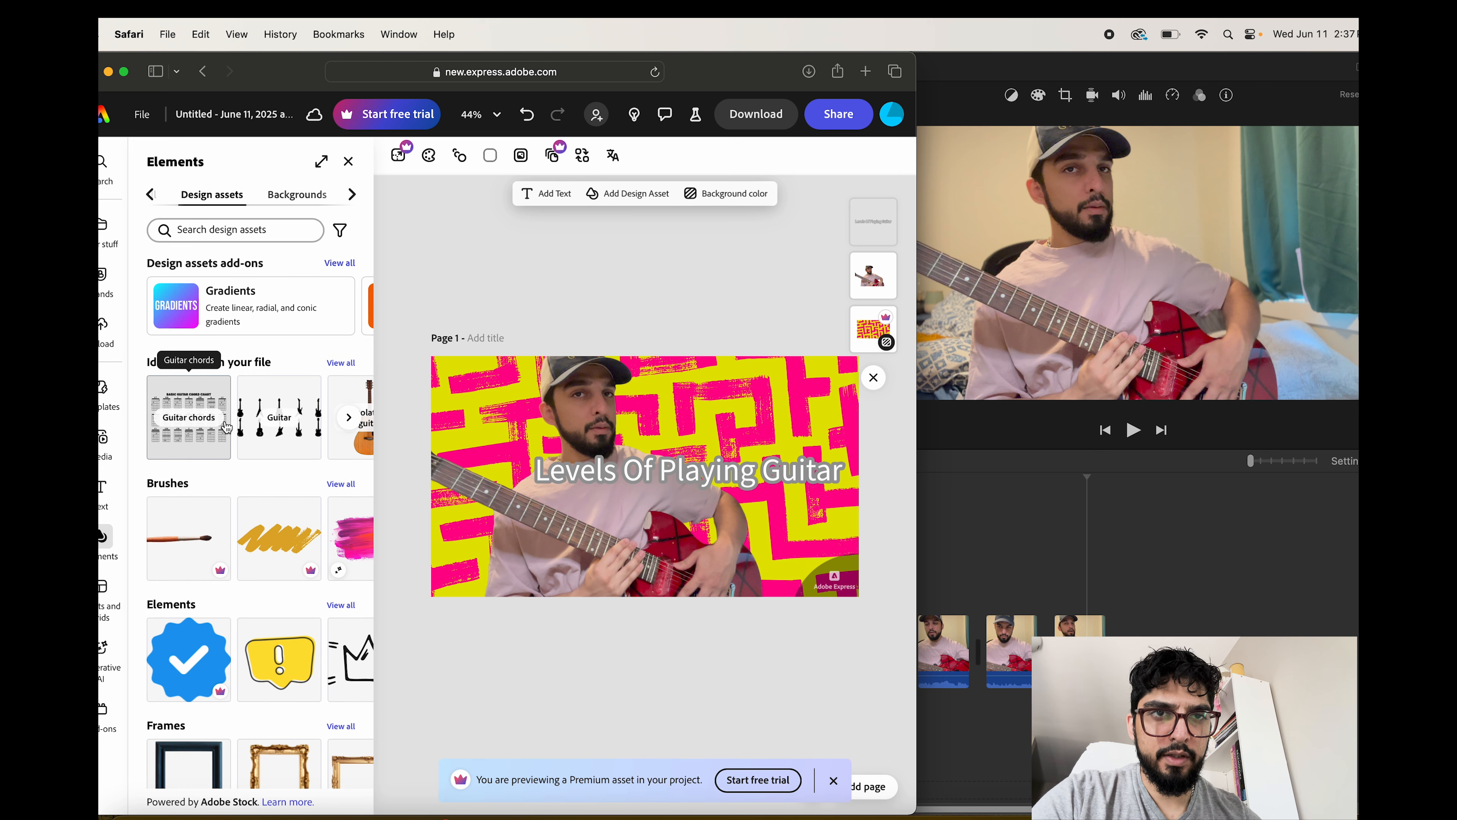
scroll(292, 542, "right", 3)
left_click(293, 542)
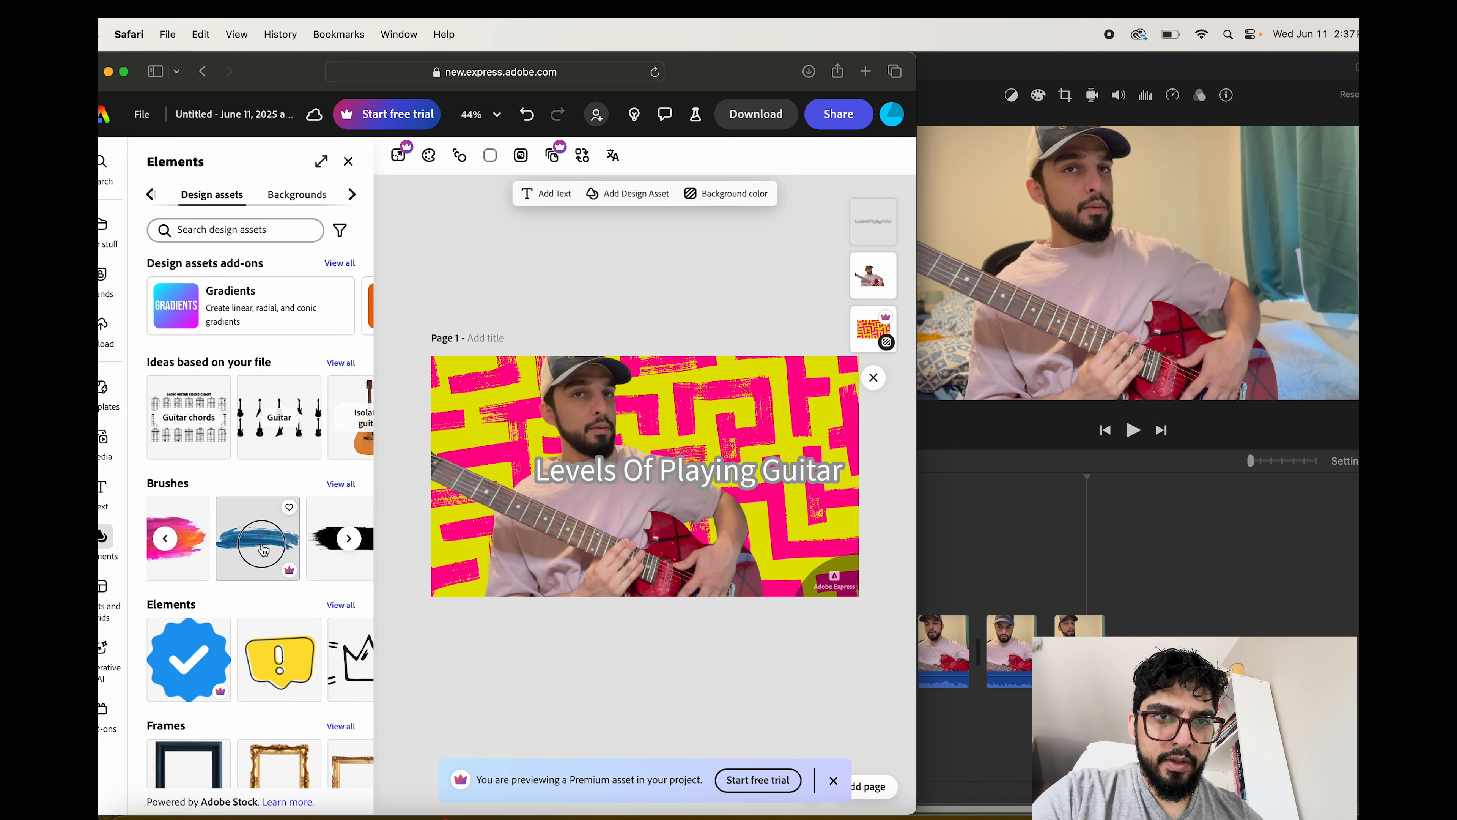
left_click(613, 479)
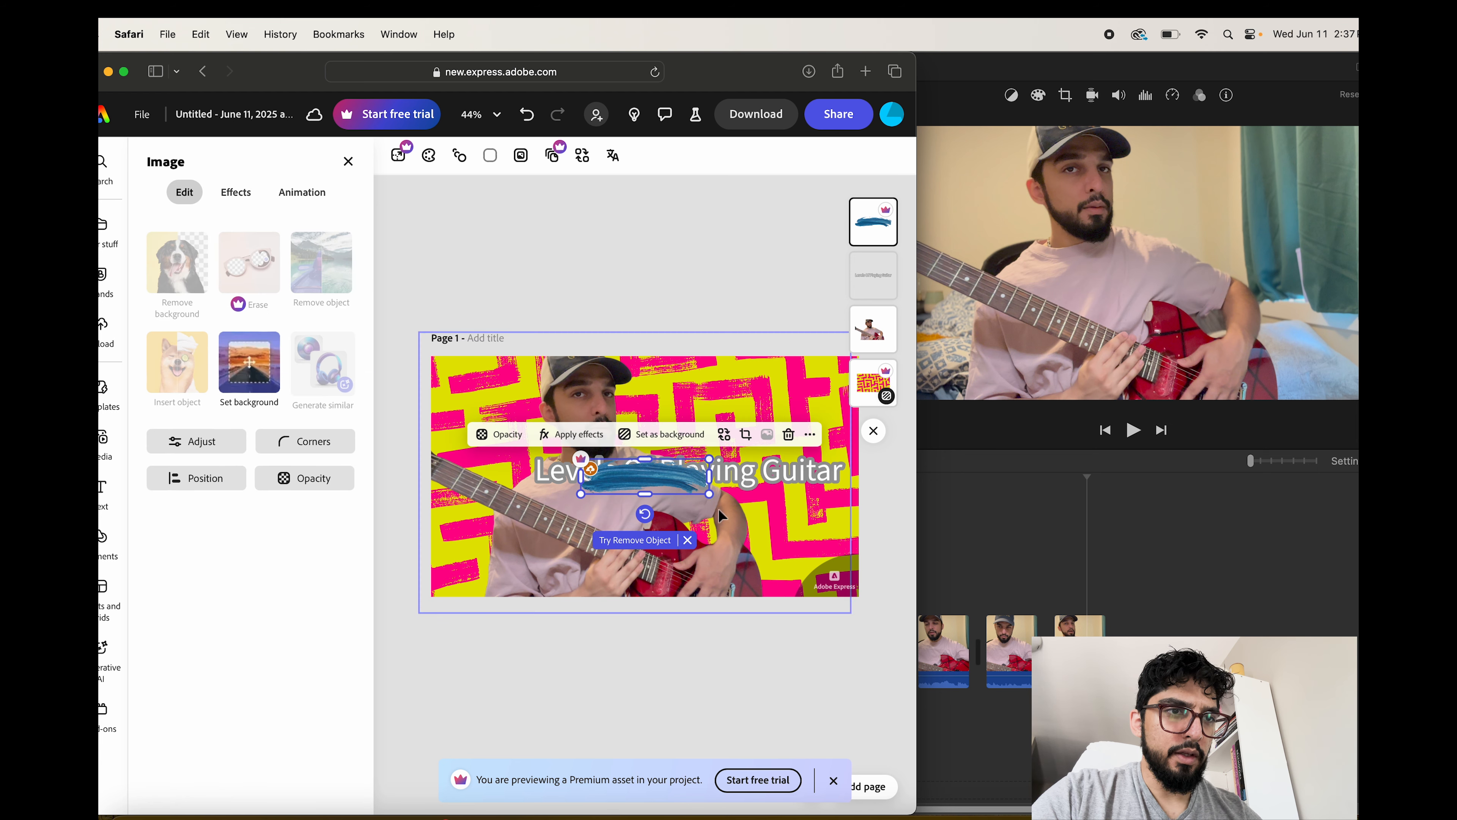
left_click_drag(710, 494, 840, 507)
left_click_drag(662, 498, 683, 424)
Bring the title text forward in front of the blue brush stroke and place it across the guitarist's chest
left_click(664, 479)
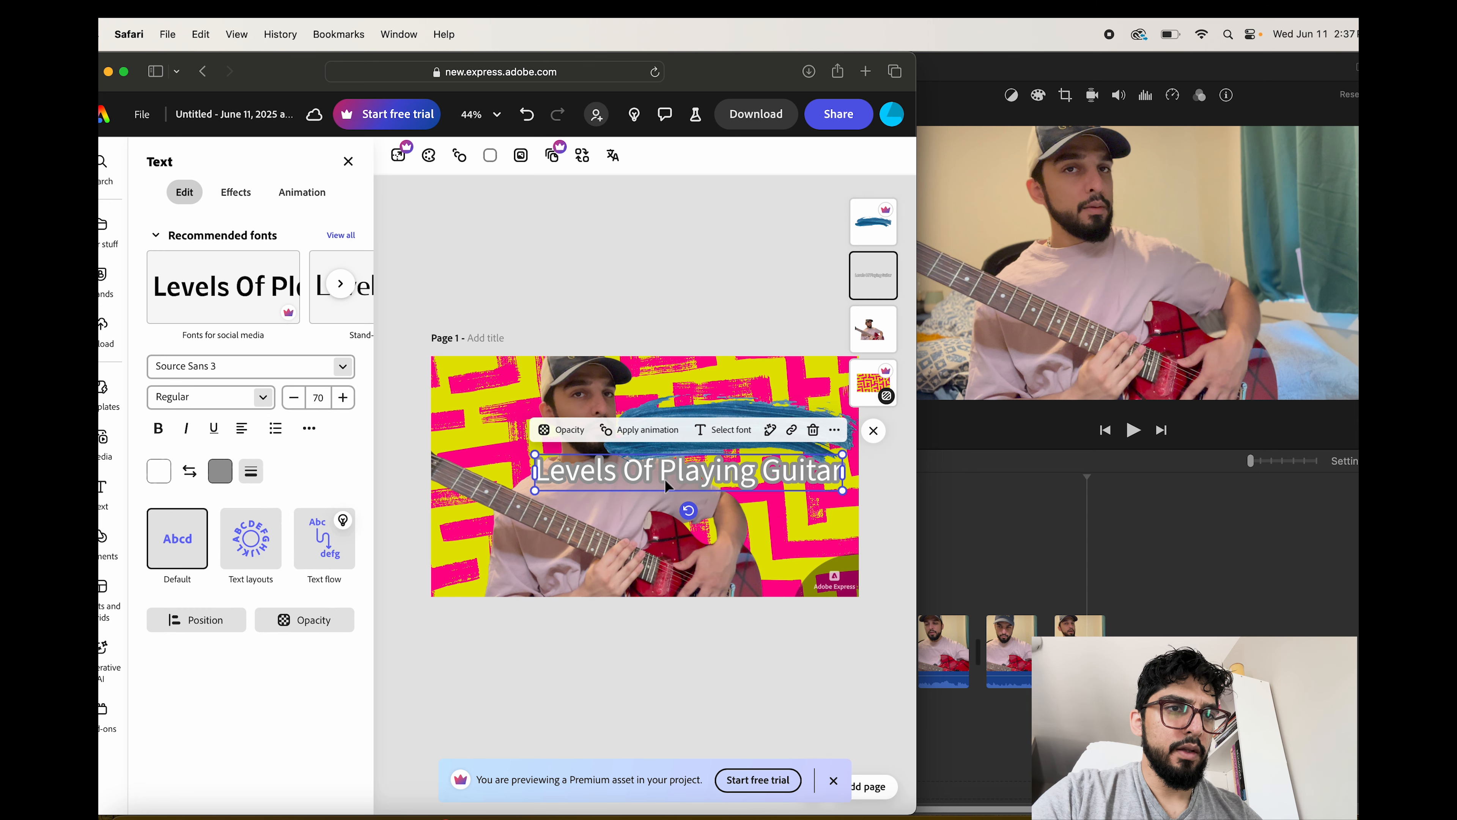
left_click_drag(666, 480, 701, 457)
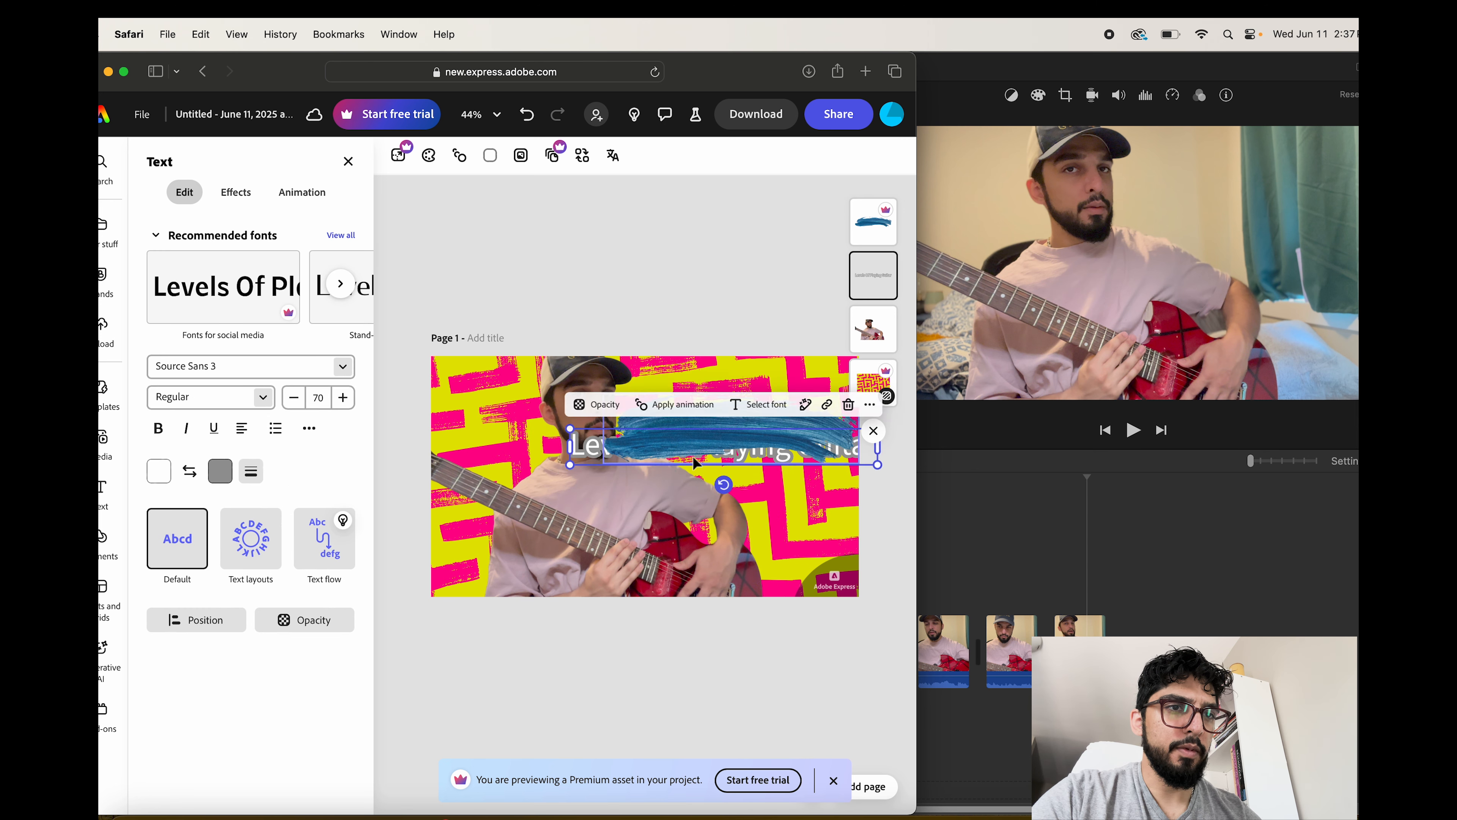
right_click(591, 455)
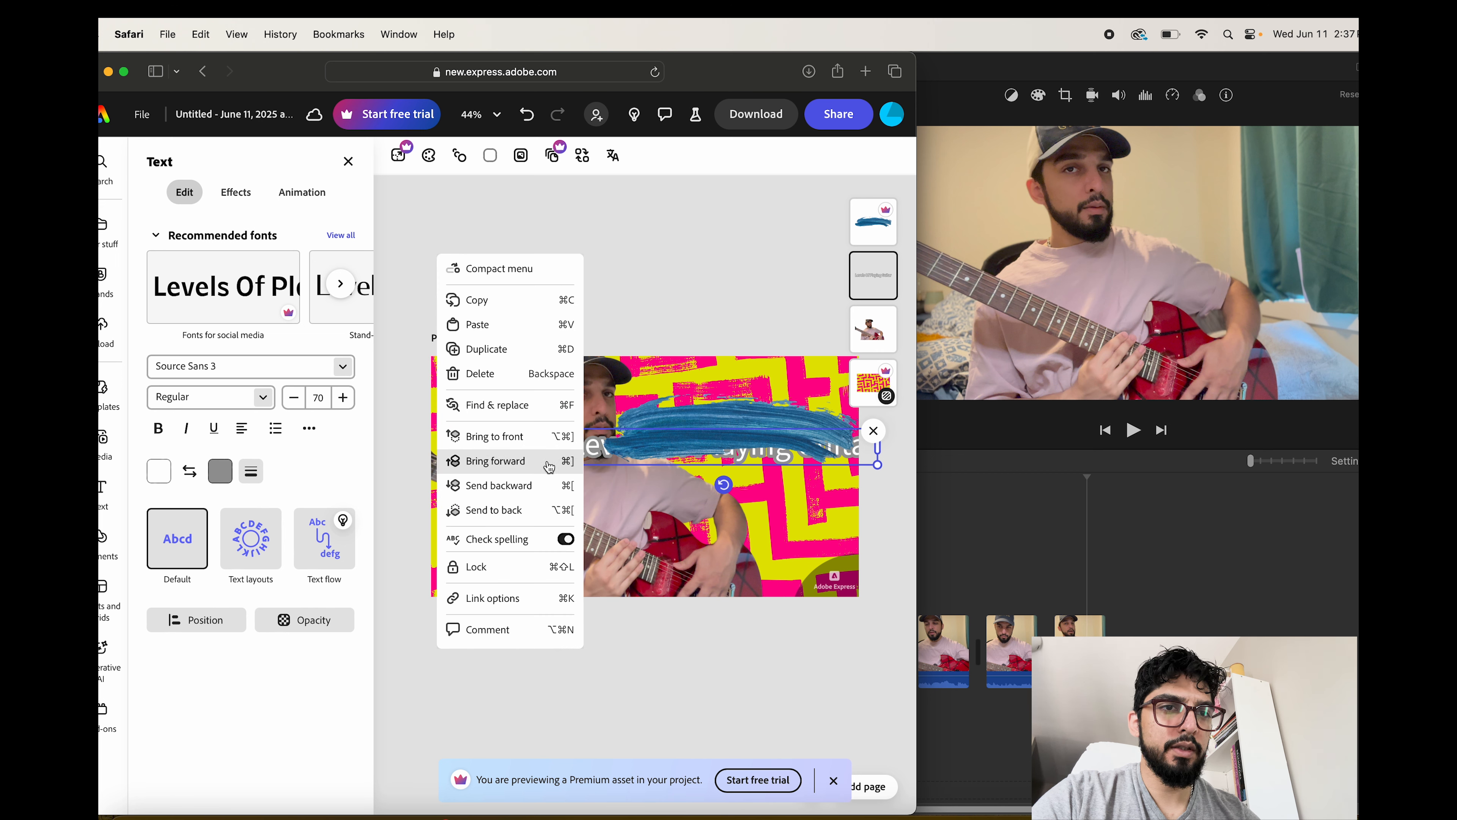
left_click(504, 461)
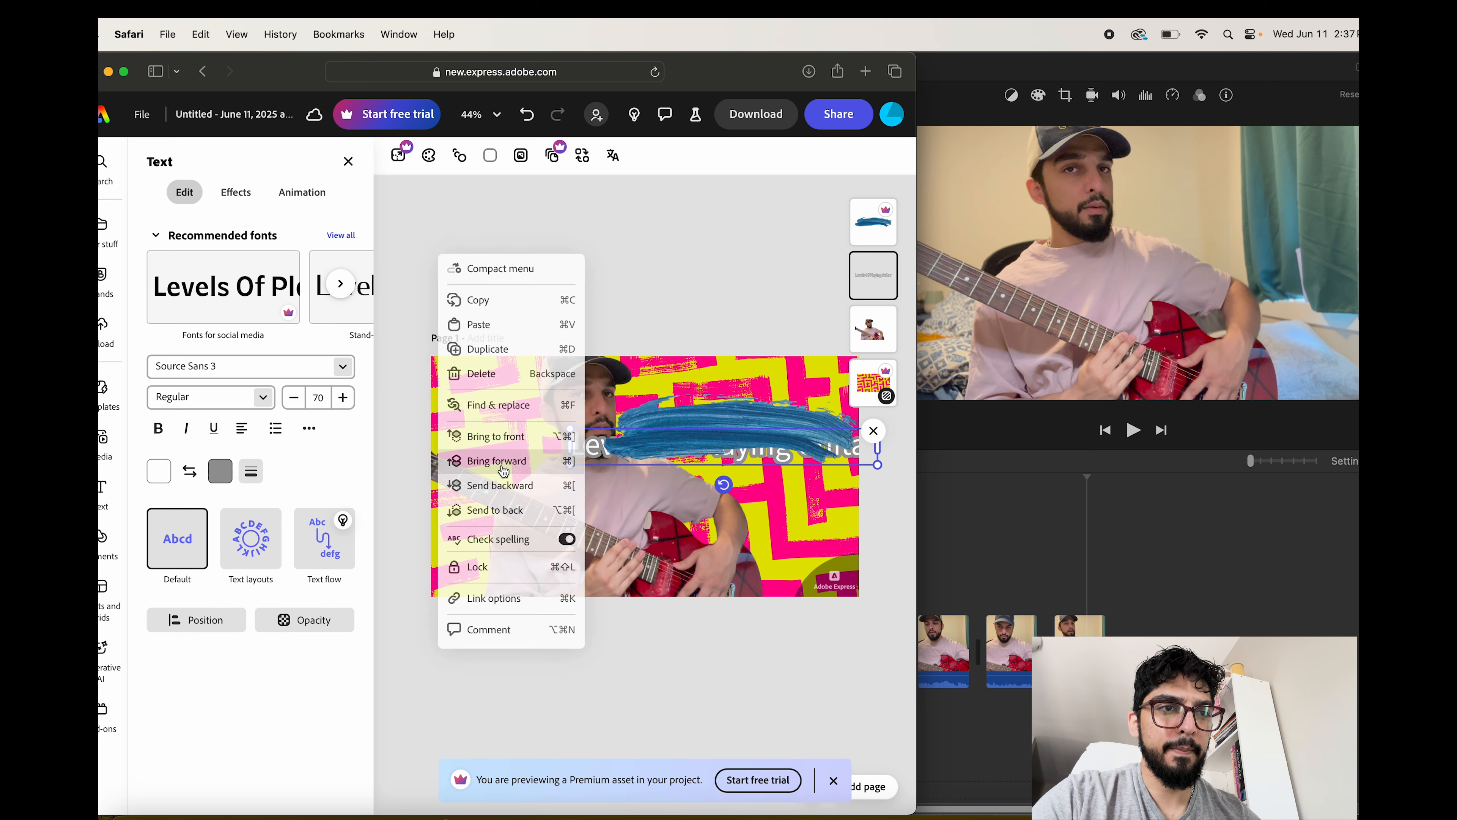
mouse_move(741, 451)
left_mouse_down()
mouse_move(743, 429)
mouse_move(725, 430)
mouse_move(725, 480)
left_mouse_up()
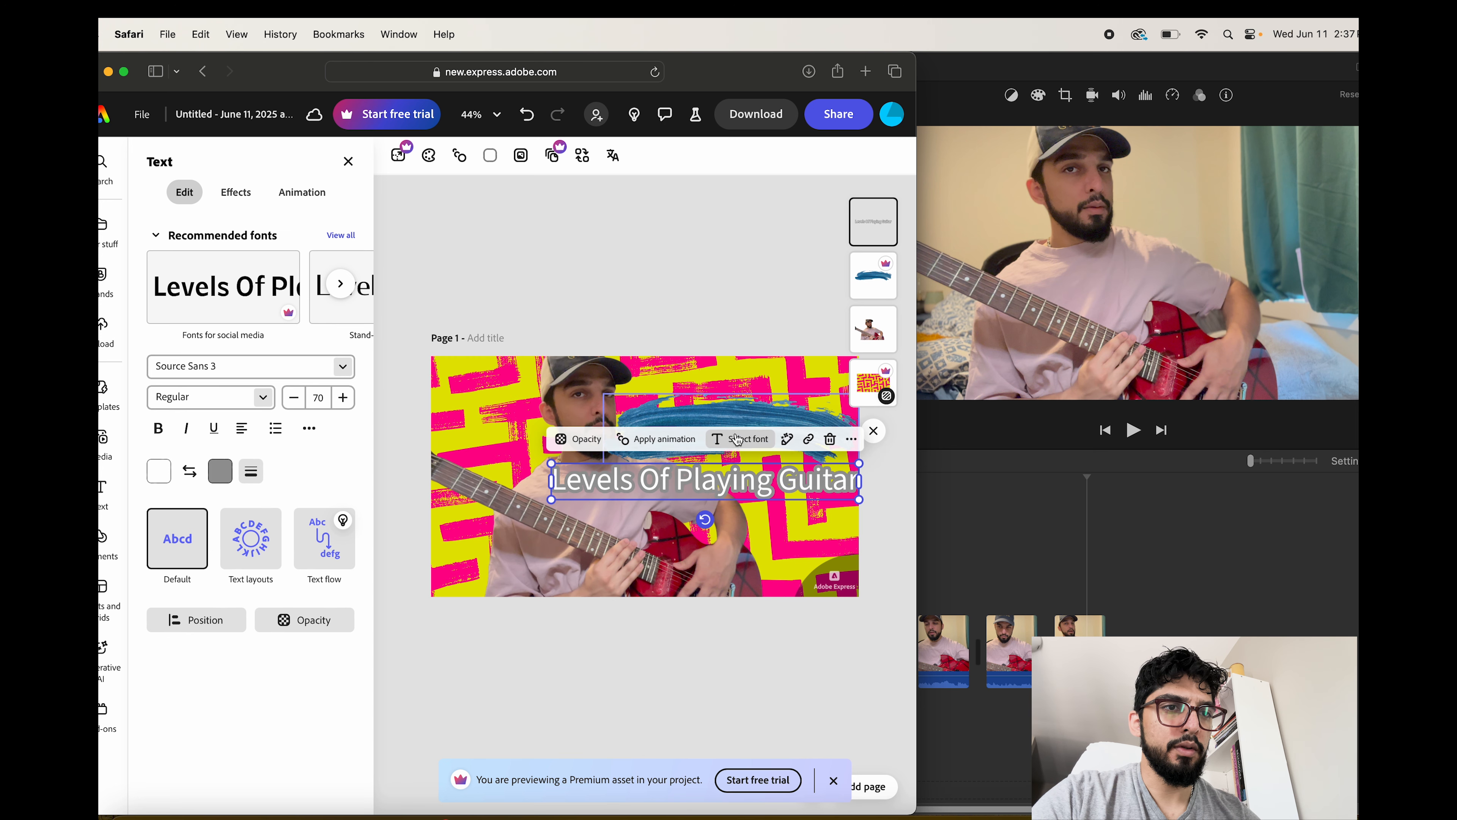
Move the blue brush stroke behind the title and enlarge it to span the text's width
left_click(745, 429)
left_click_drag(745, 429, 730, 455)
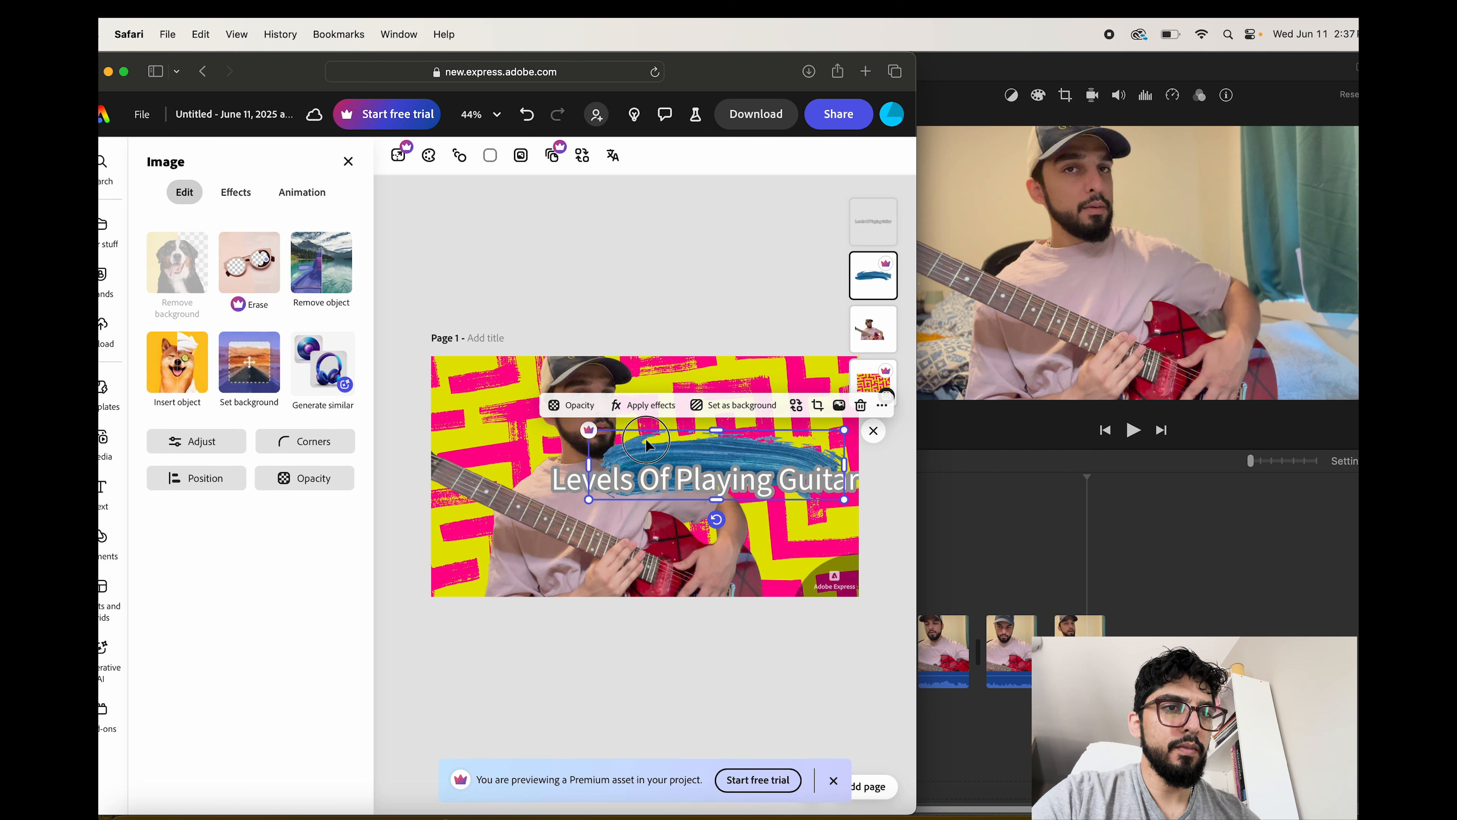
left_click_drag(584, 503, 524, 517)
Shift the title text sideways so it sits centered on the blue brush stroke, and deselect it
left_click(691, 498)
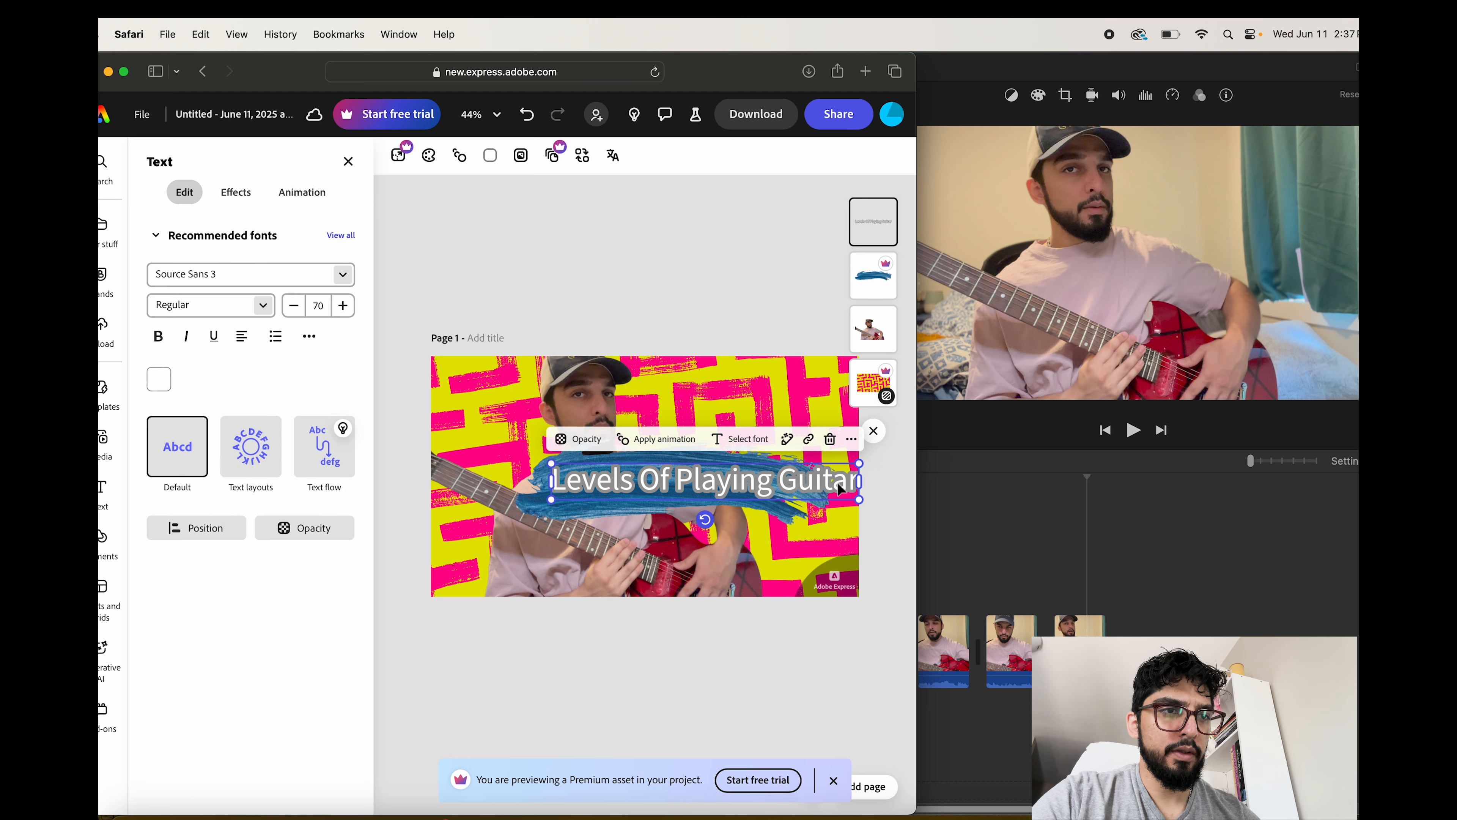
left_click_drag(832, 482, 808, 483)
left_click_drag(805, 483, 805, 481)
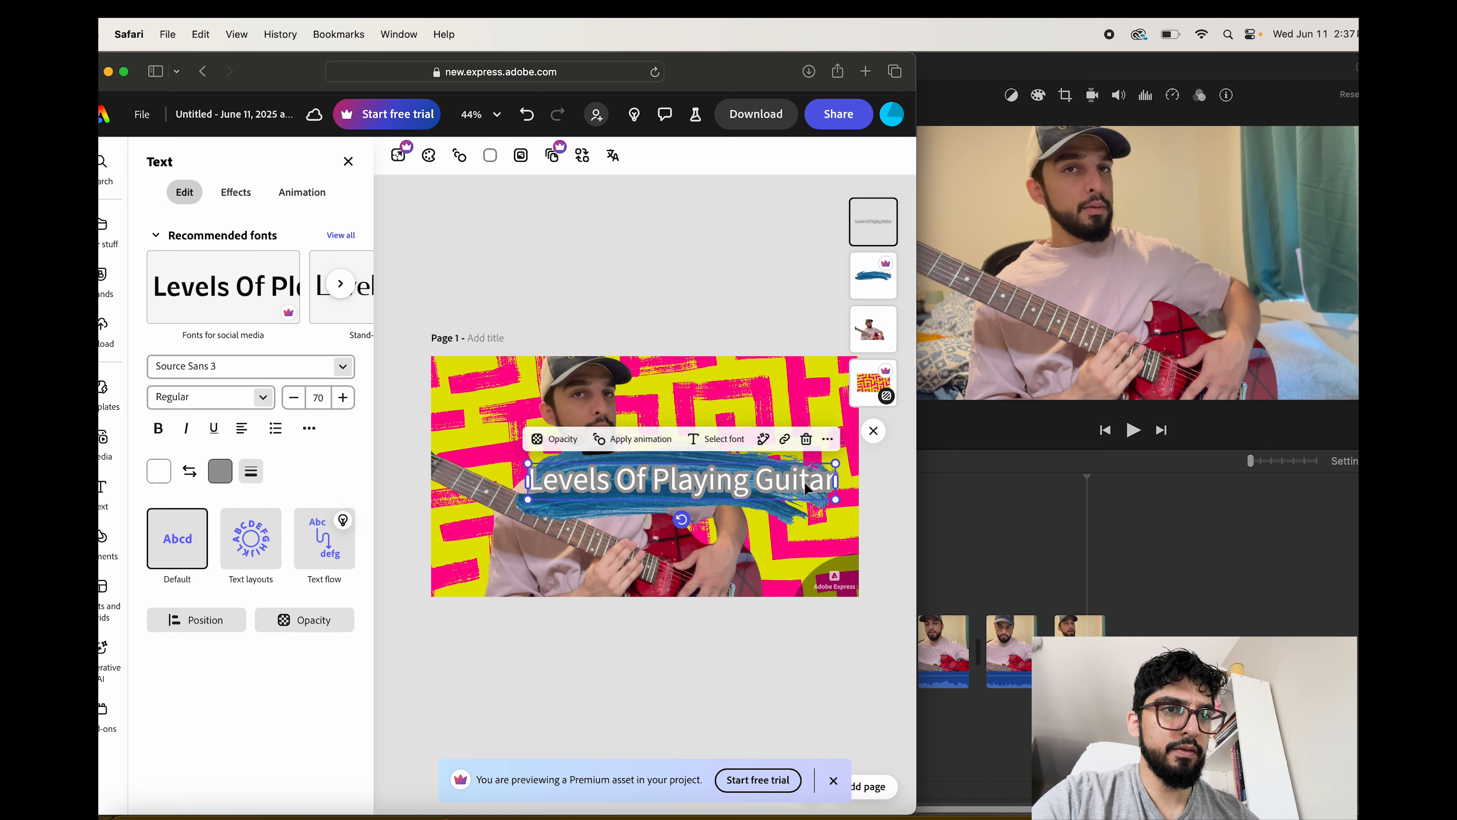
left_click(726, 256)
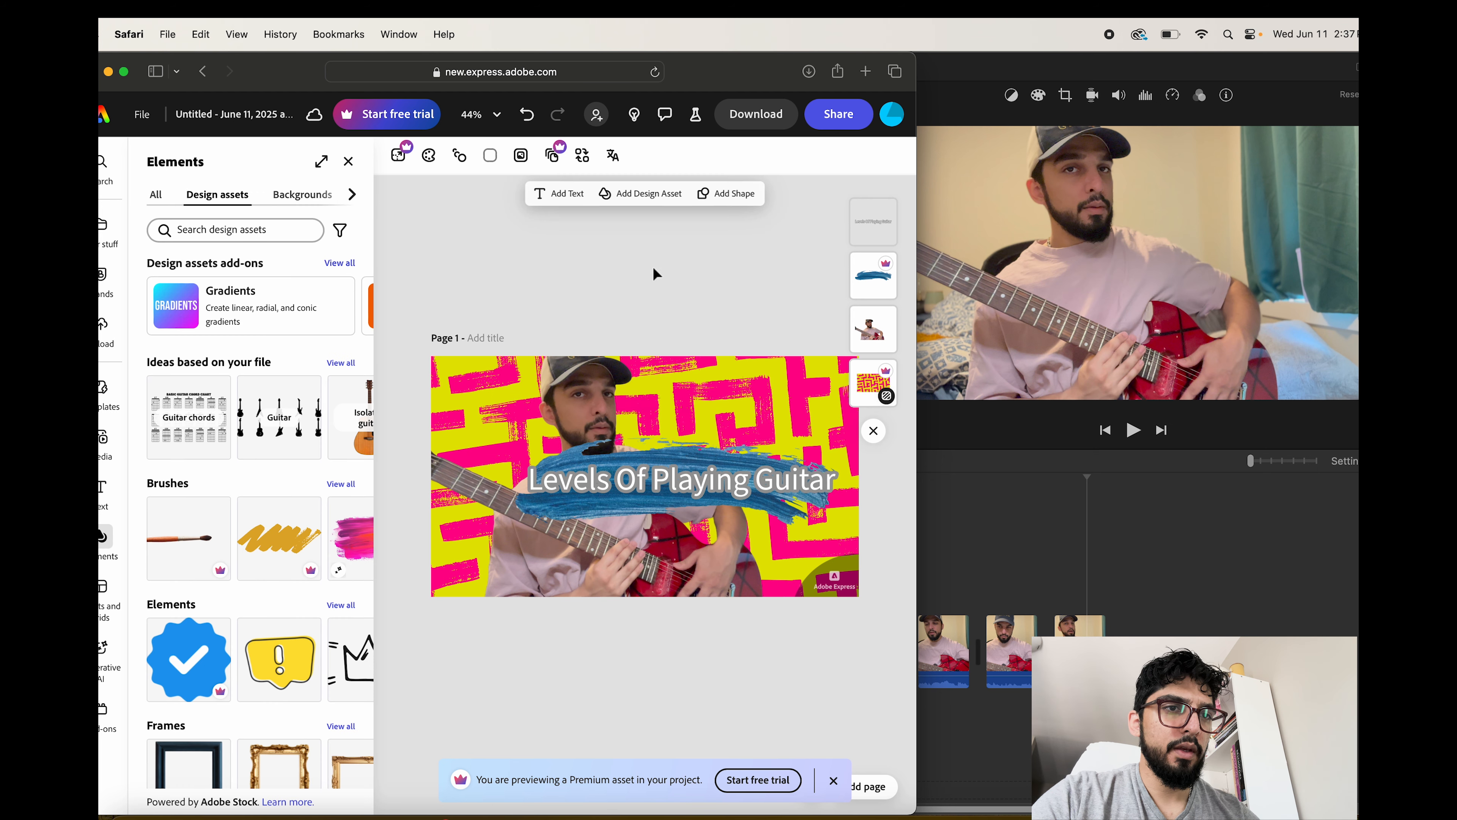